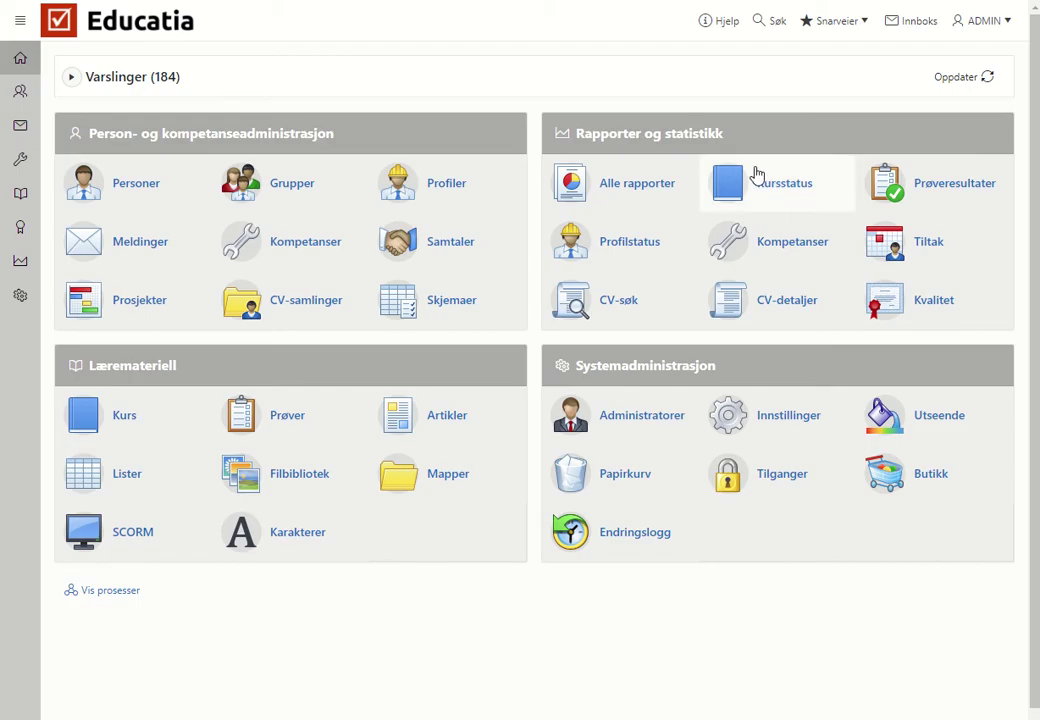
- Start a new online course named "Demokurs HMS" in the Testmappe folder and proceed to the method choice
left_click(160, 423)
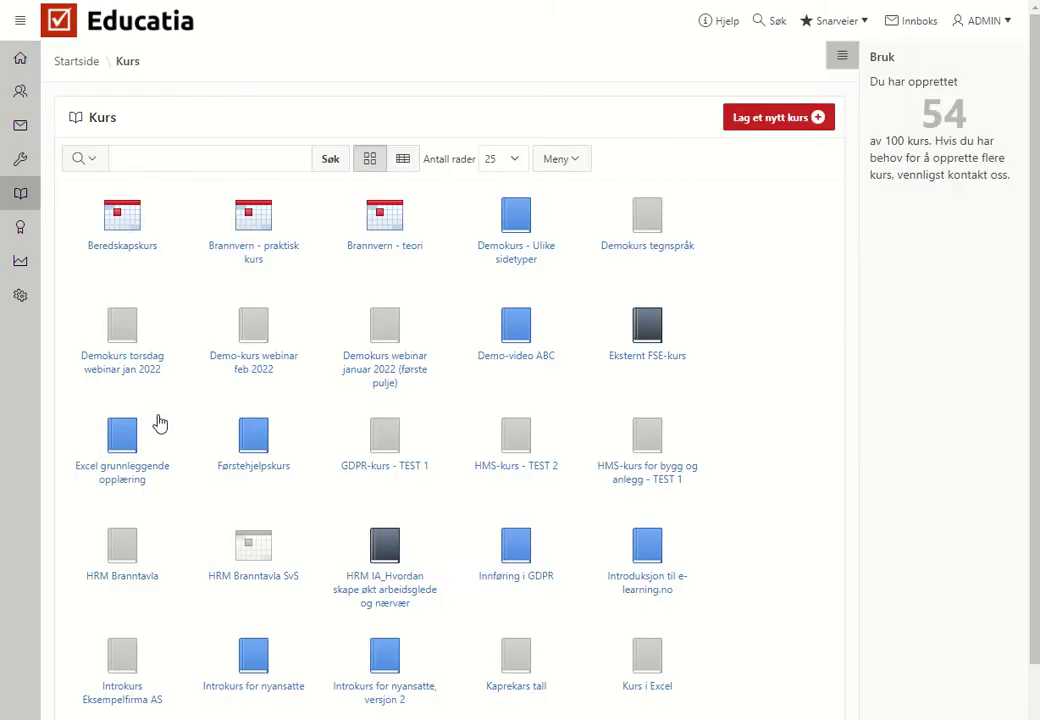
left_click(770, 118)
left_click(536, 195)
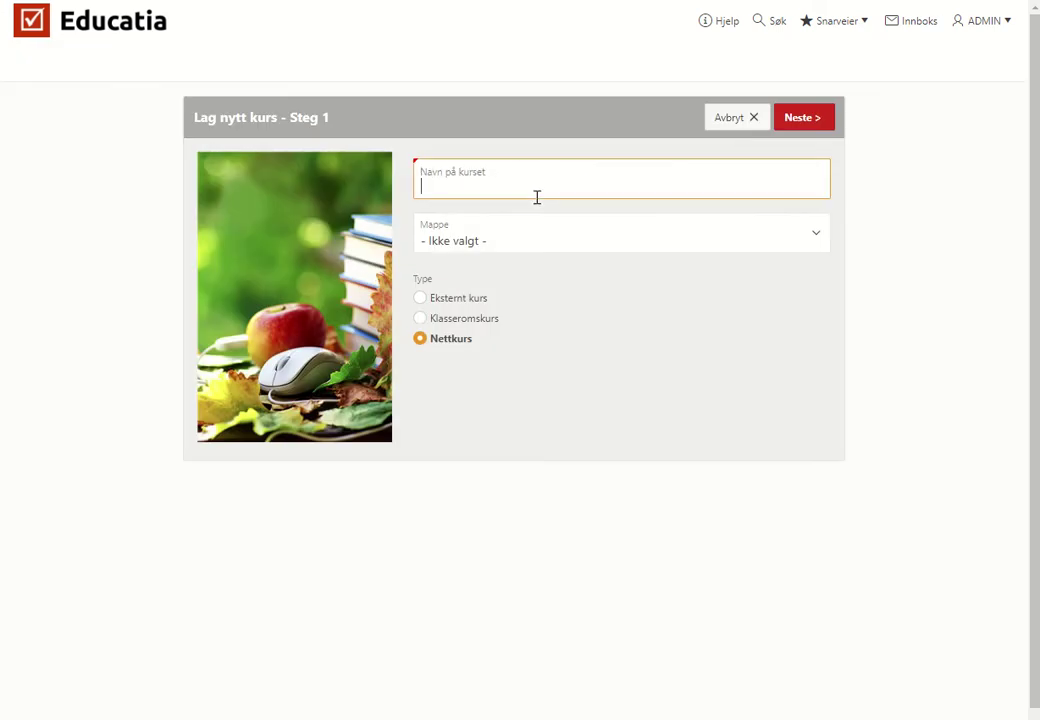
type("Demok")
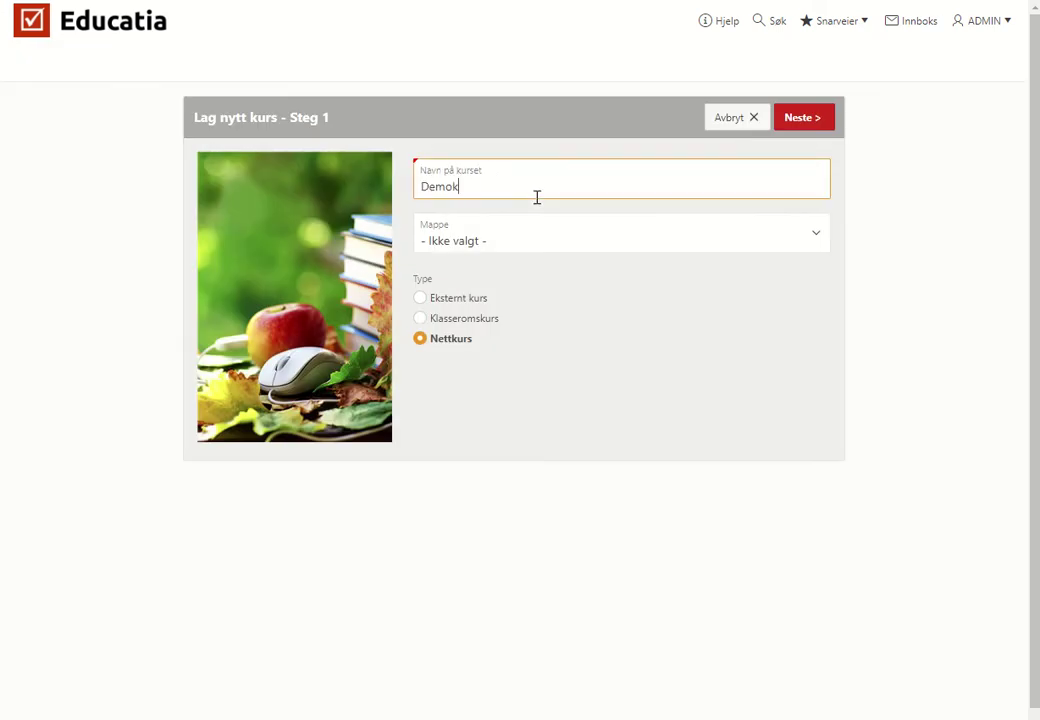
type("urs HMS")
left_click(492, 240)
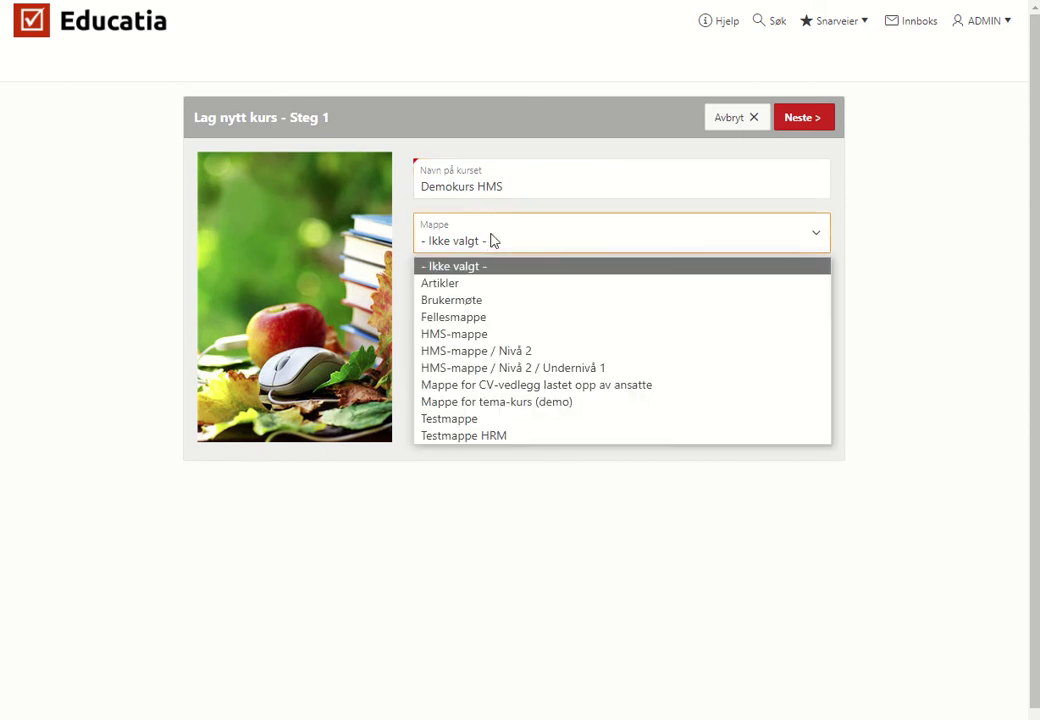
left_click(500, 419)
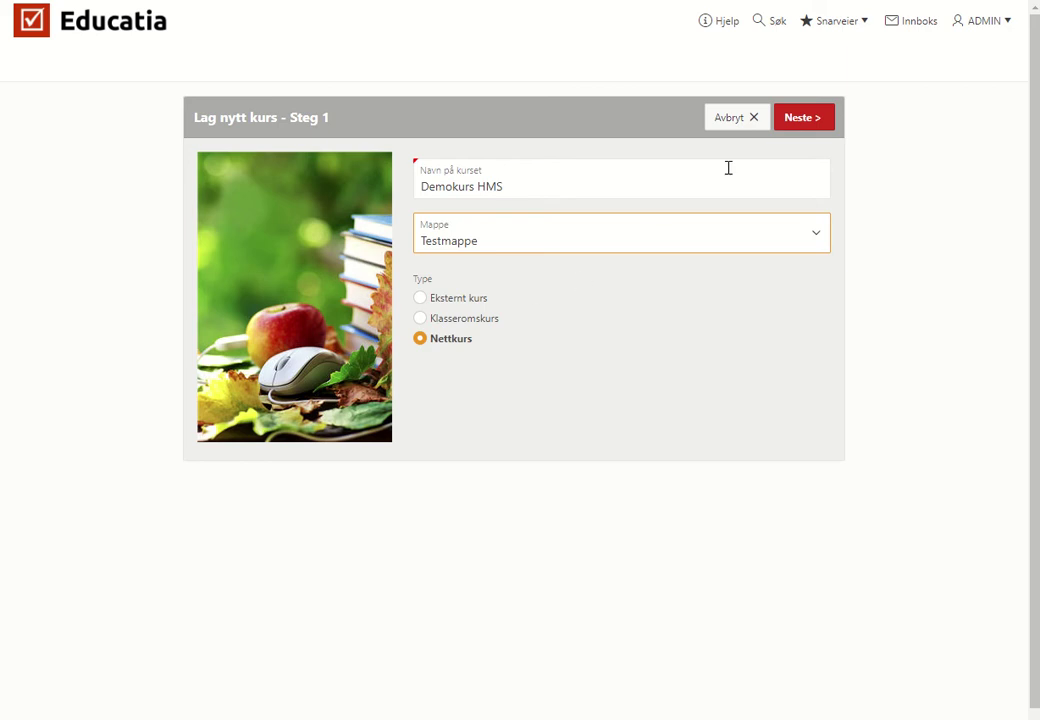
left_click(807, 121)
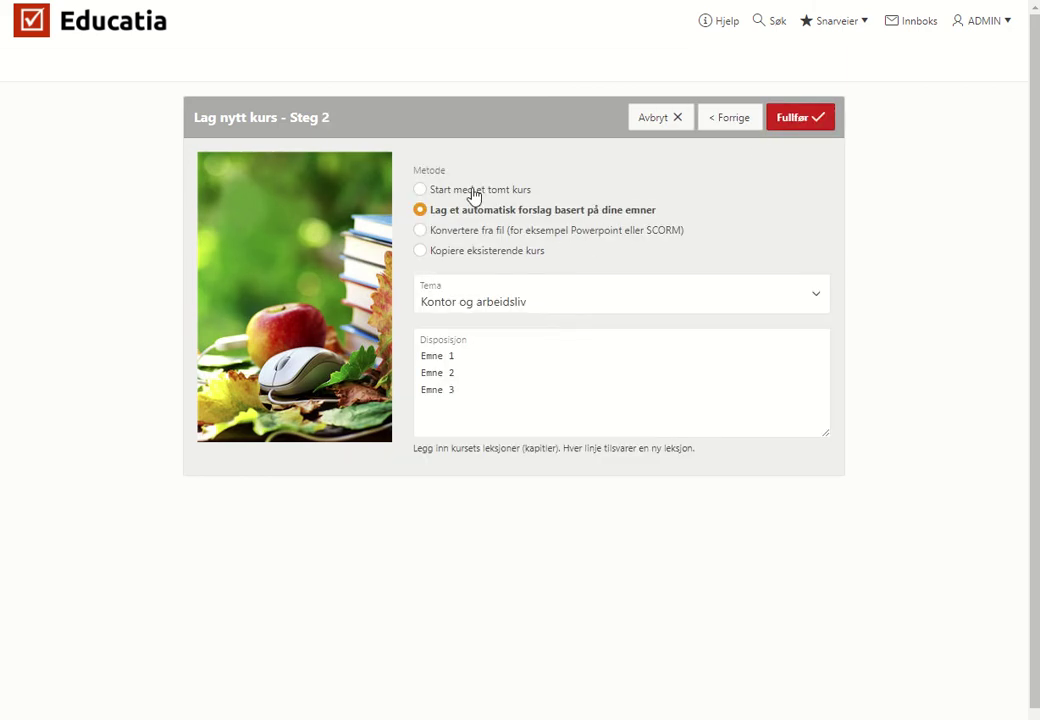
- Create the course from an automatic suggestion with theme Helse, miljø og sikkerhet (HMS) and lessons "Hvorfor er HMS-arbeid viktig?", "Rutiner for internkontroll", "Håndtering av avvik"
left_click(473, 194)
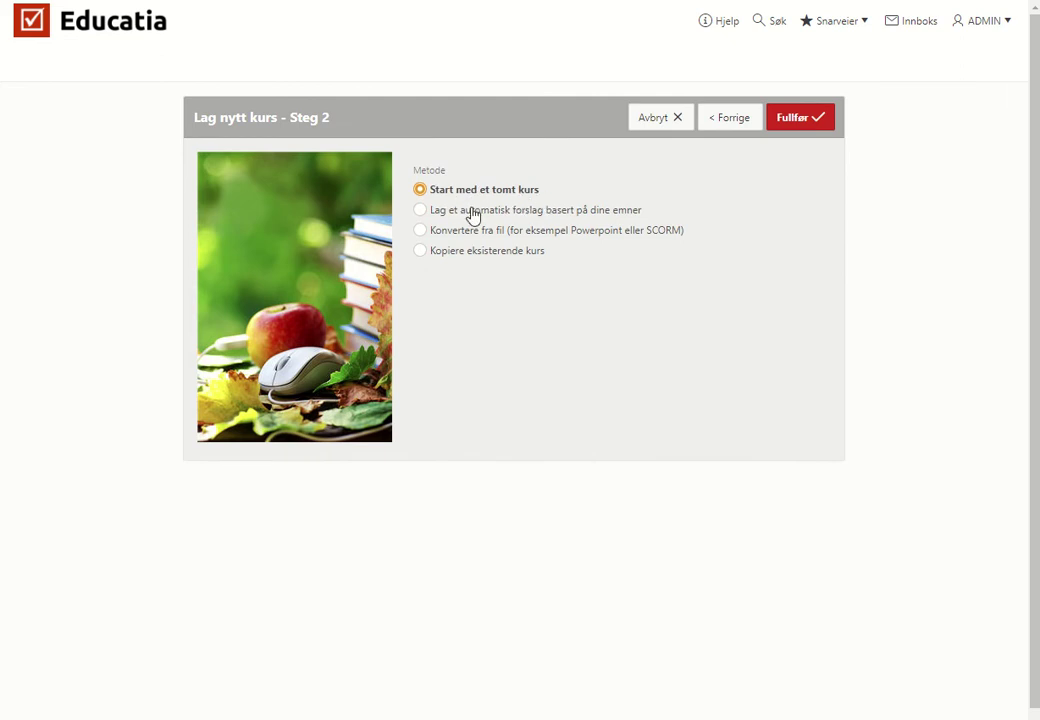
left_click(515, 212)
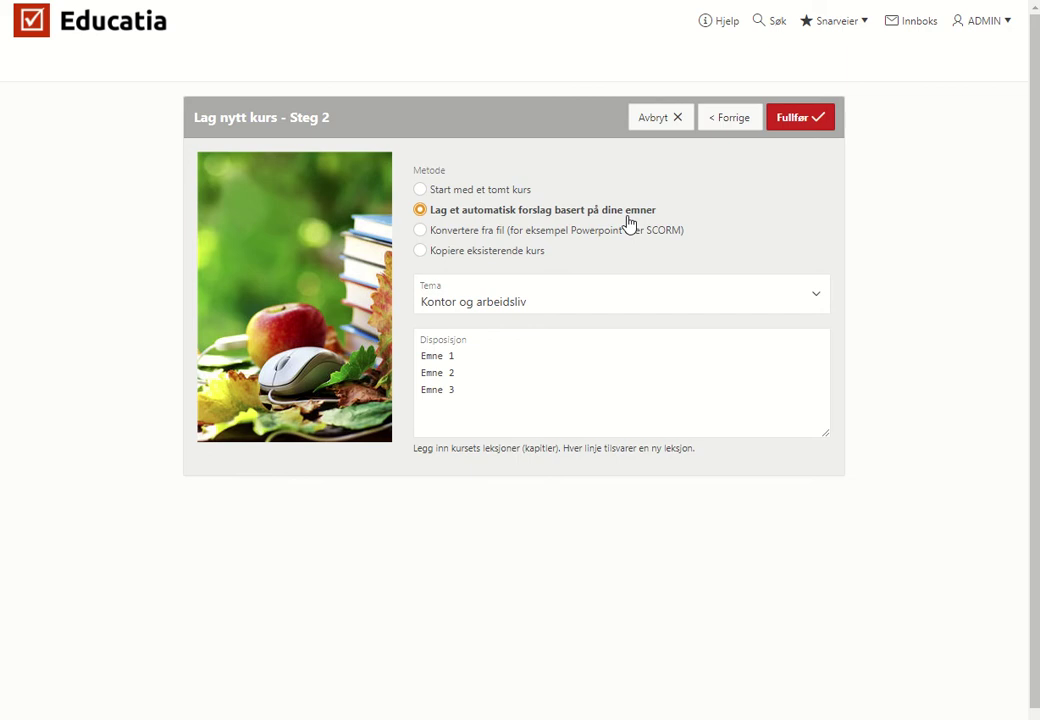
left_click(515, 291)
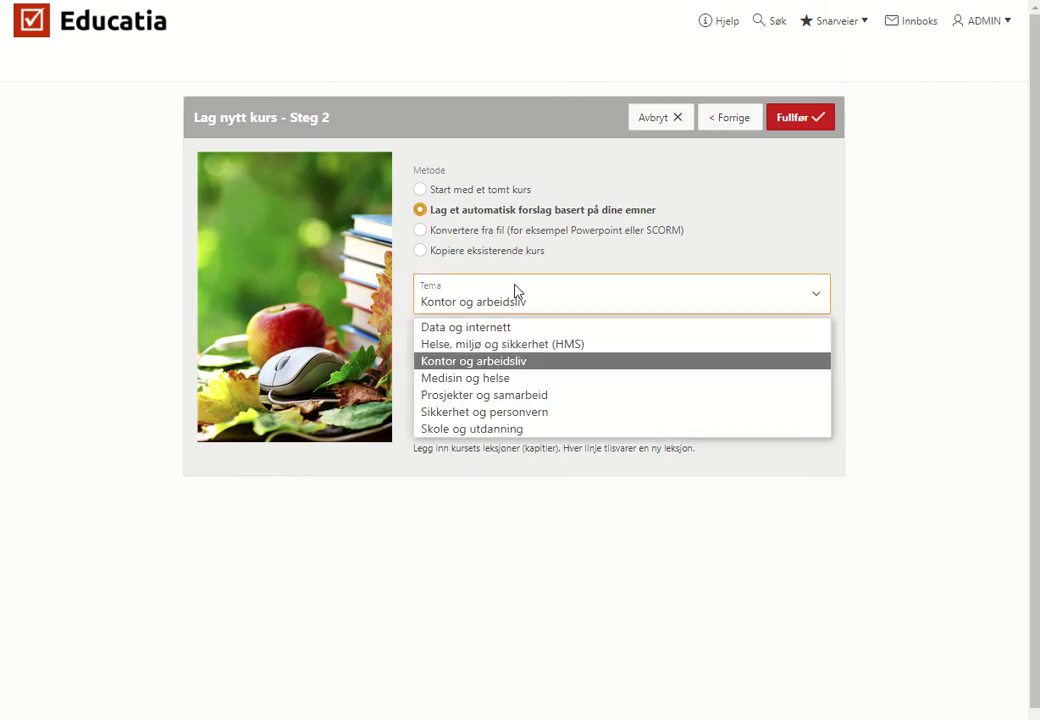
left_click(559, 347)
left_click_drag(504, 400, 368, 353)
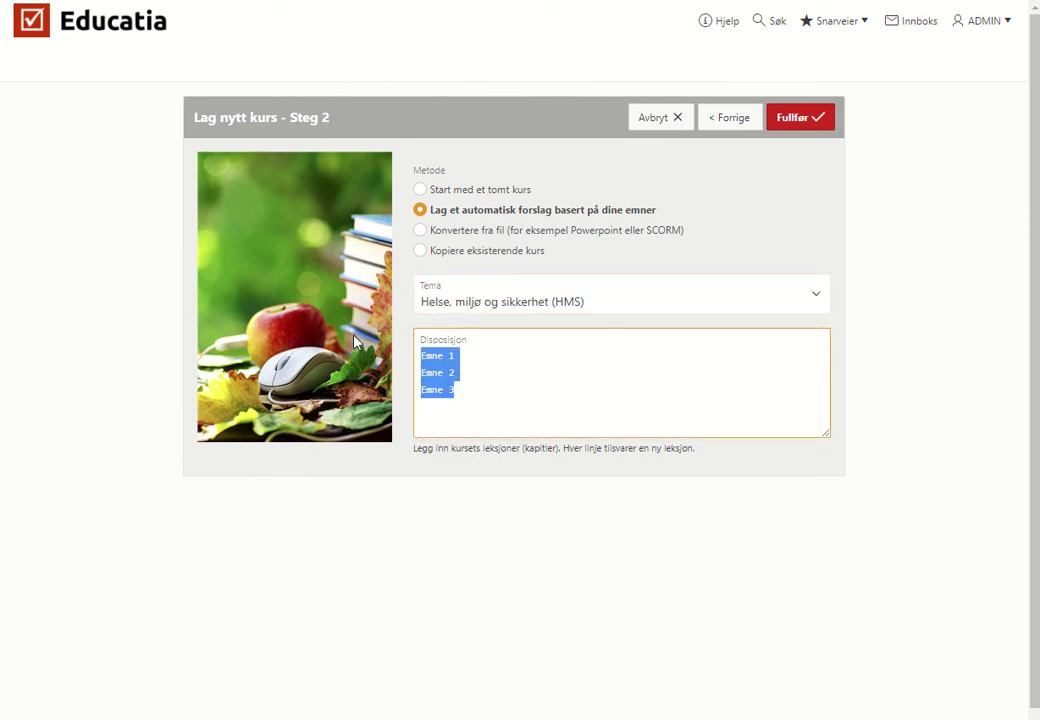
type("Hvorfor er HMS-arbeid viktig? Rutiner for internkontroll Håndtering av avvik")
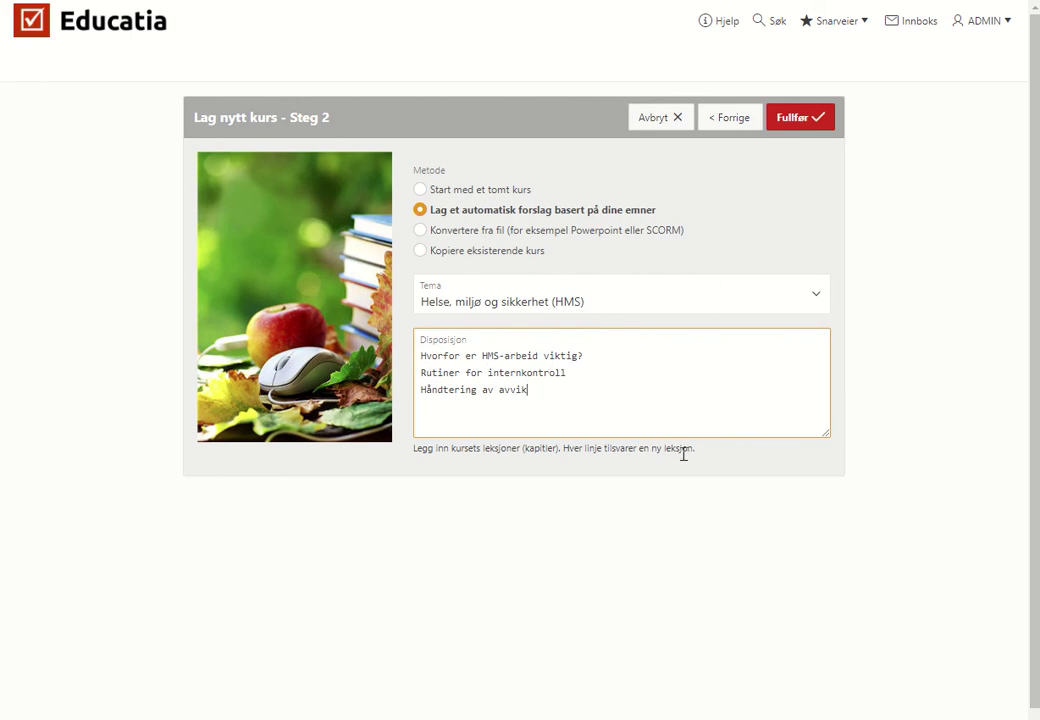
left_click(801, 120)
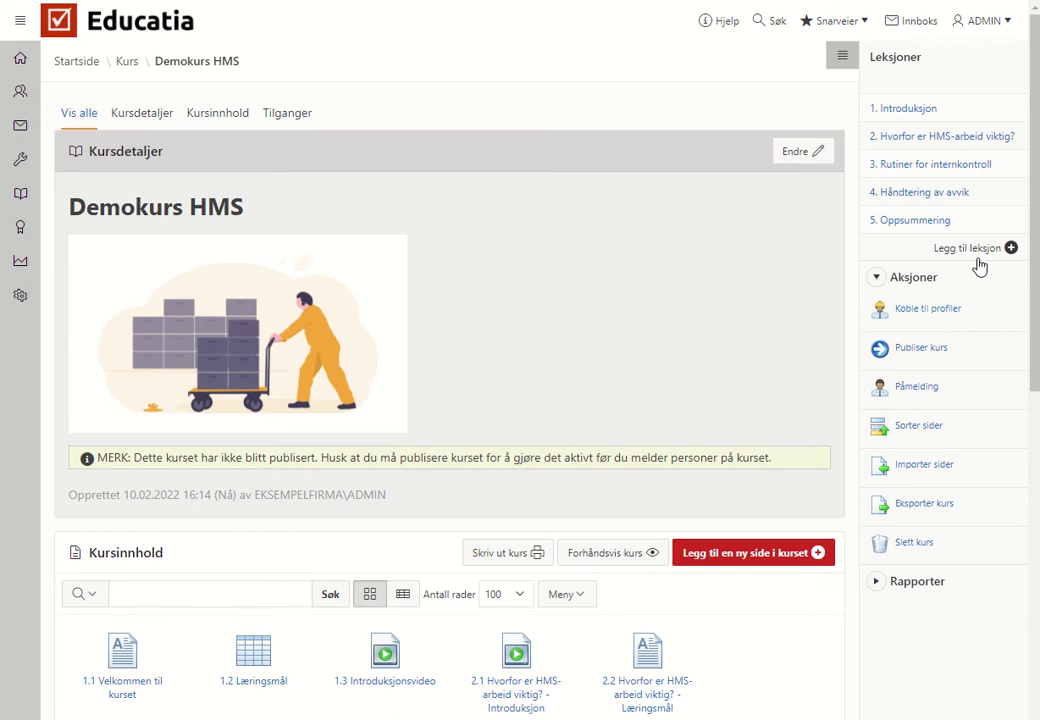
- Create a preview of Demokurs HMS as the test person and open it
left_click_drag(1036, 215, 1036, 435)
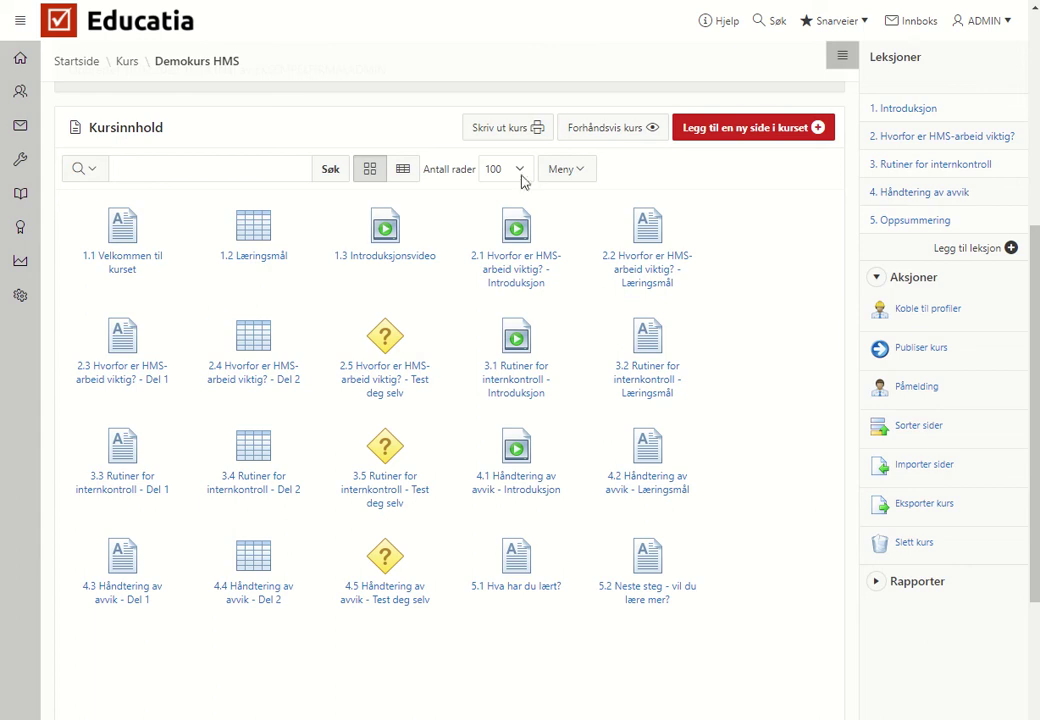
left_click(640, 140)
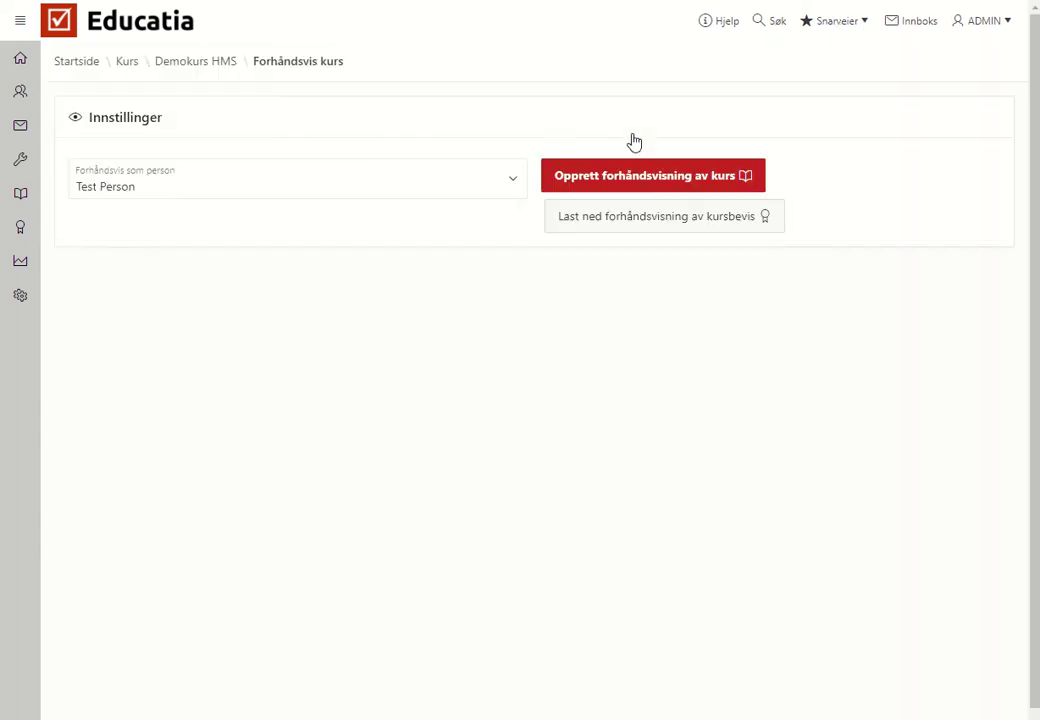
left_click(369, 176)
left_click(190, 183)
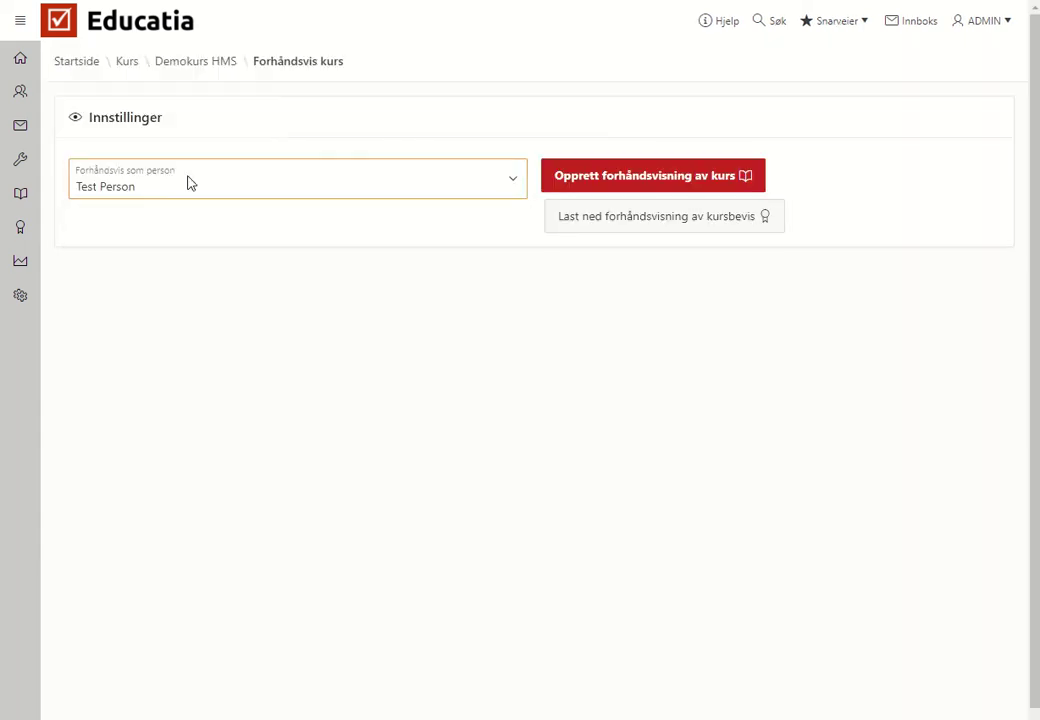
left_click(590, 180)
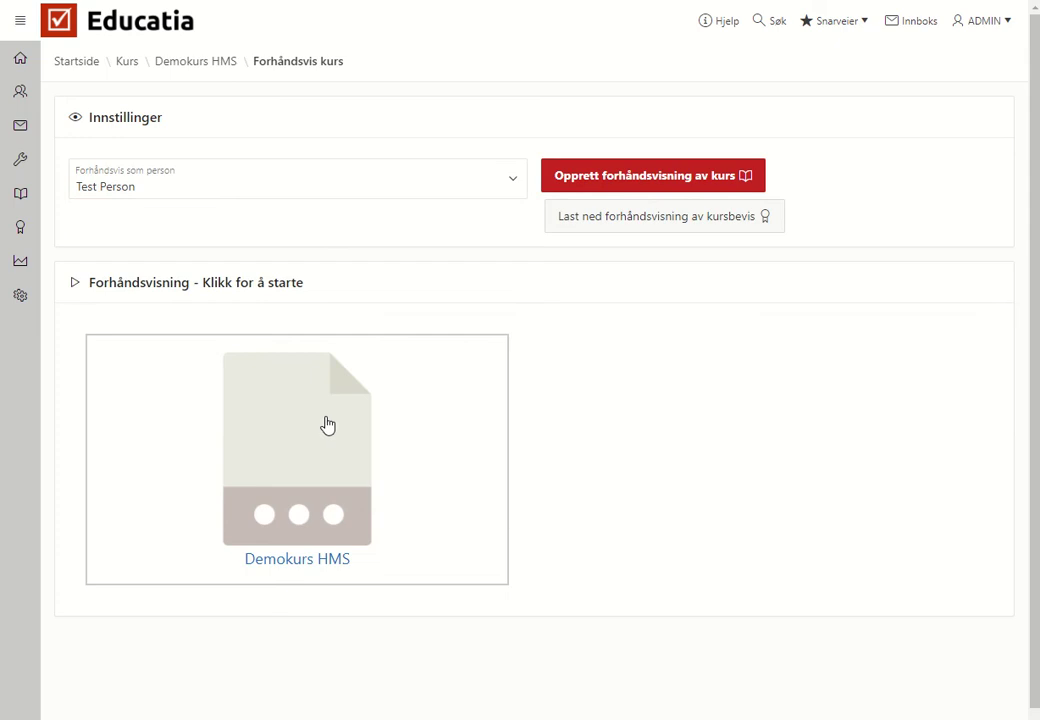
left_click(327, 425)
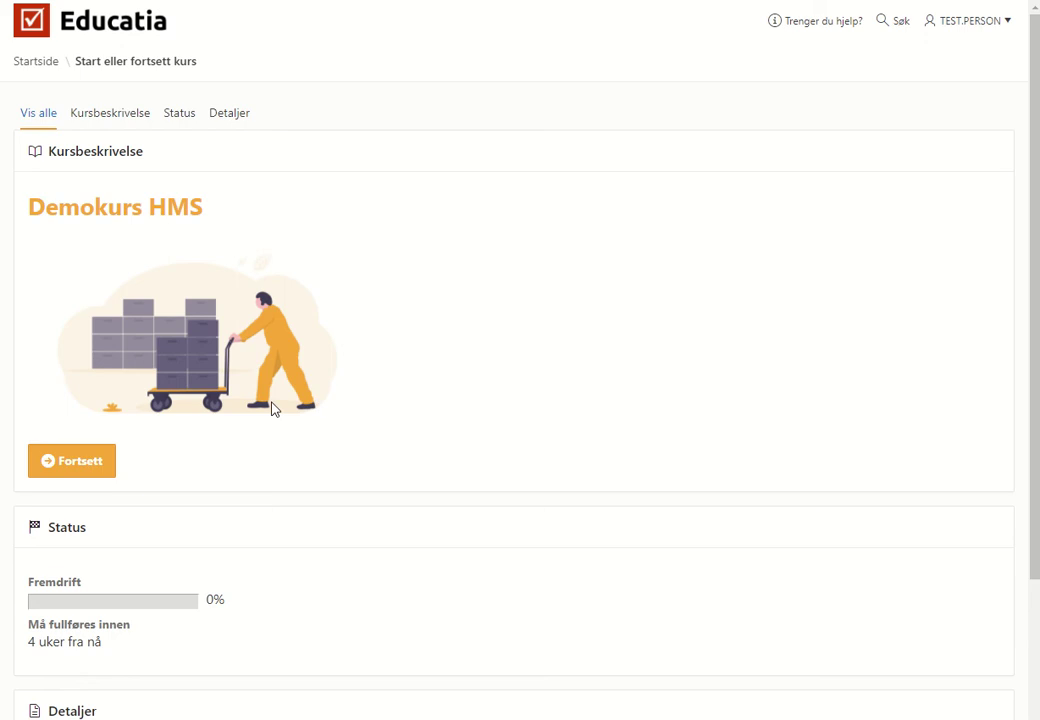
- Enter the previewed course and look through its whole table of contents, from Introduksjon to Oppsummering
left_click(92, 475)
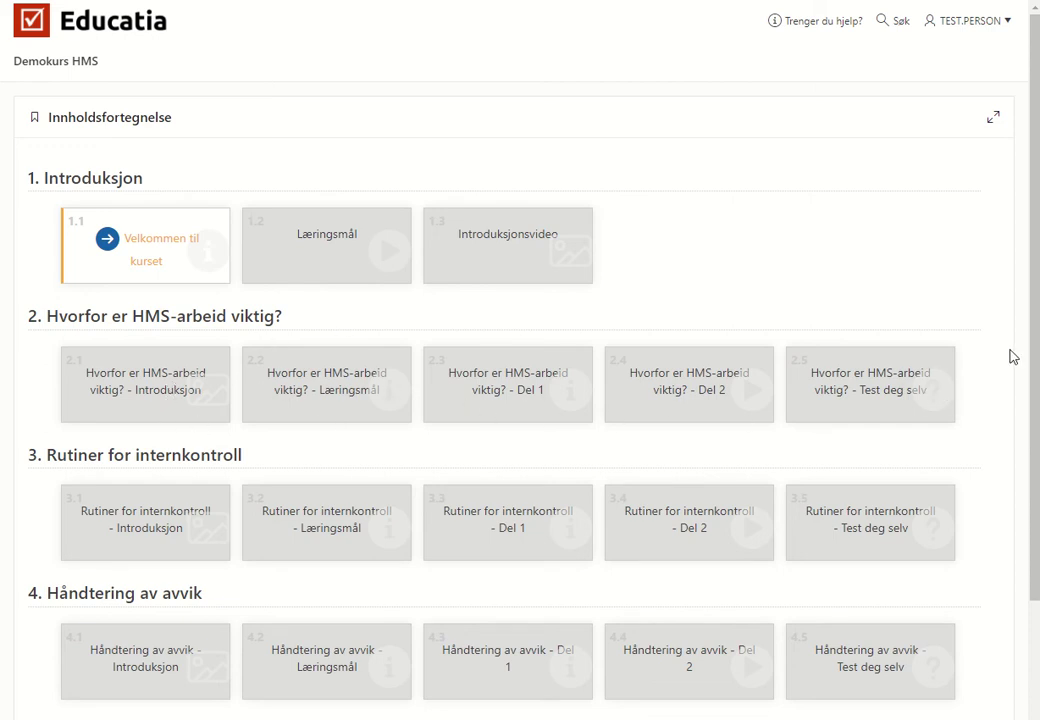
scroll(1035, 325, "down", 2)
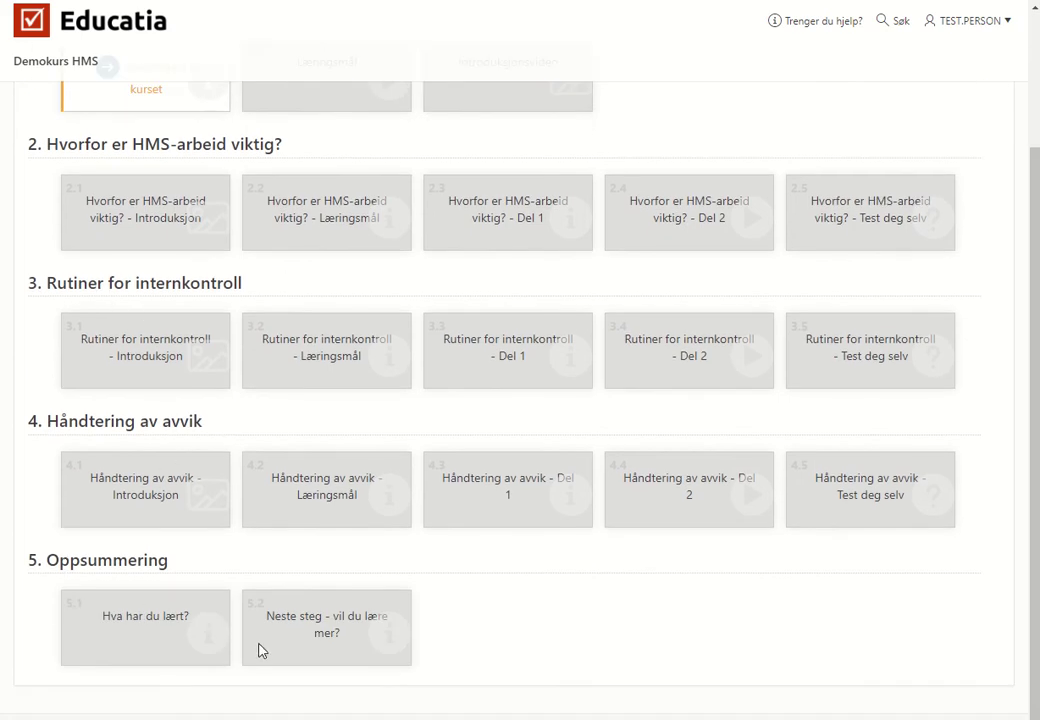
scroll(258, 647, "up", 2)
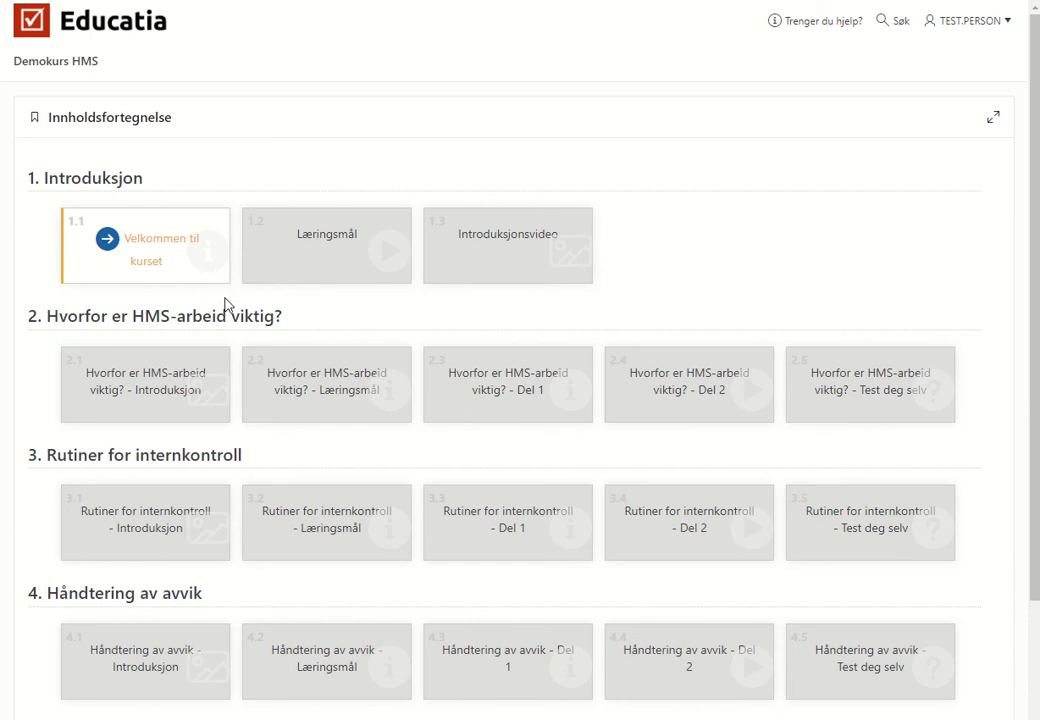
- View the Introduksjon lesson from Velkommen til kurset to Introduksjonsvideo, briefly playing the welcome page's audio clip
left_click(165, 248)
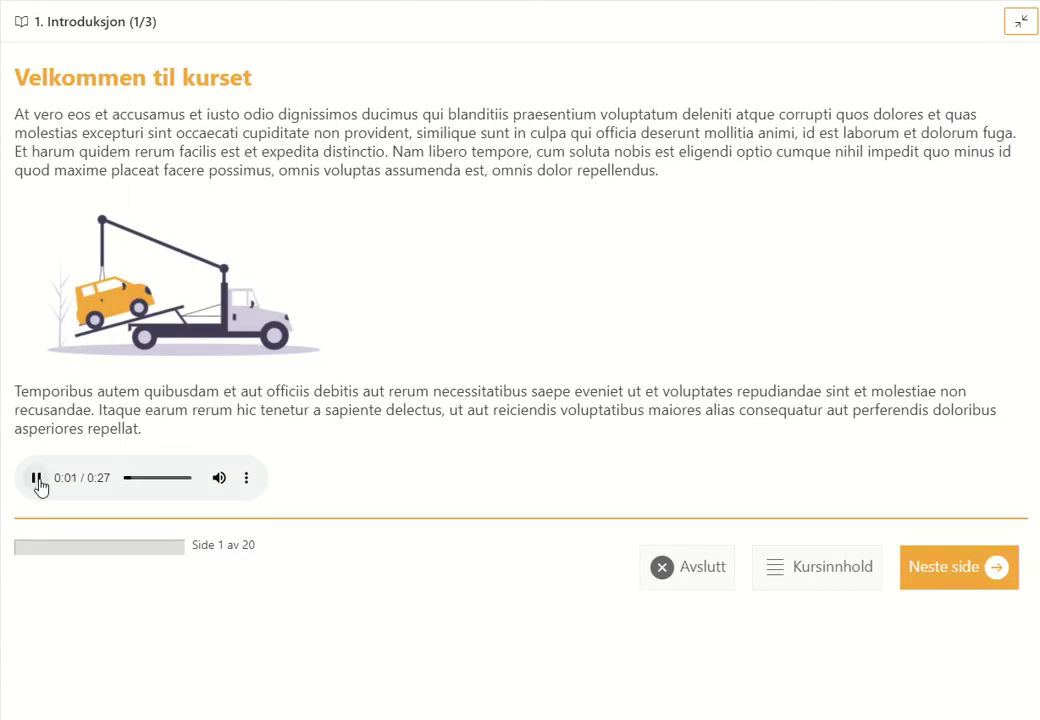
left_click(37, 479)
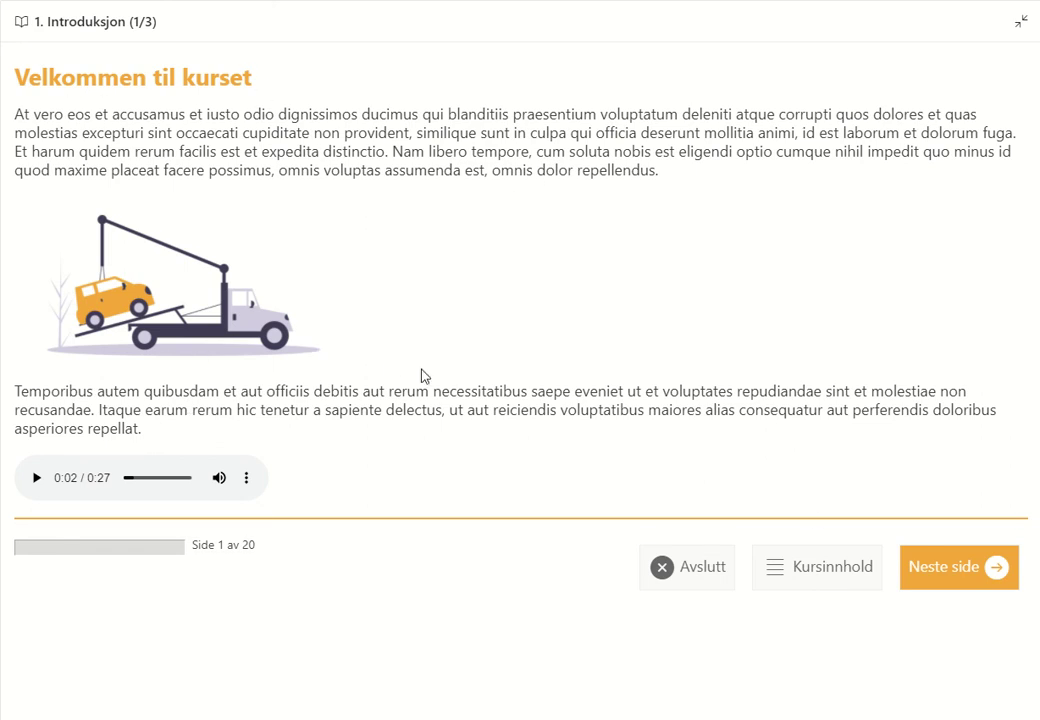
left_click(951, 575)
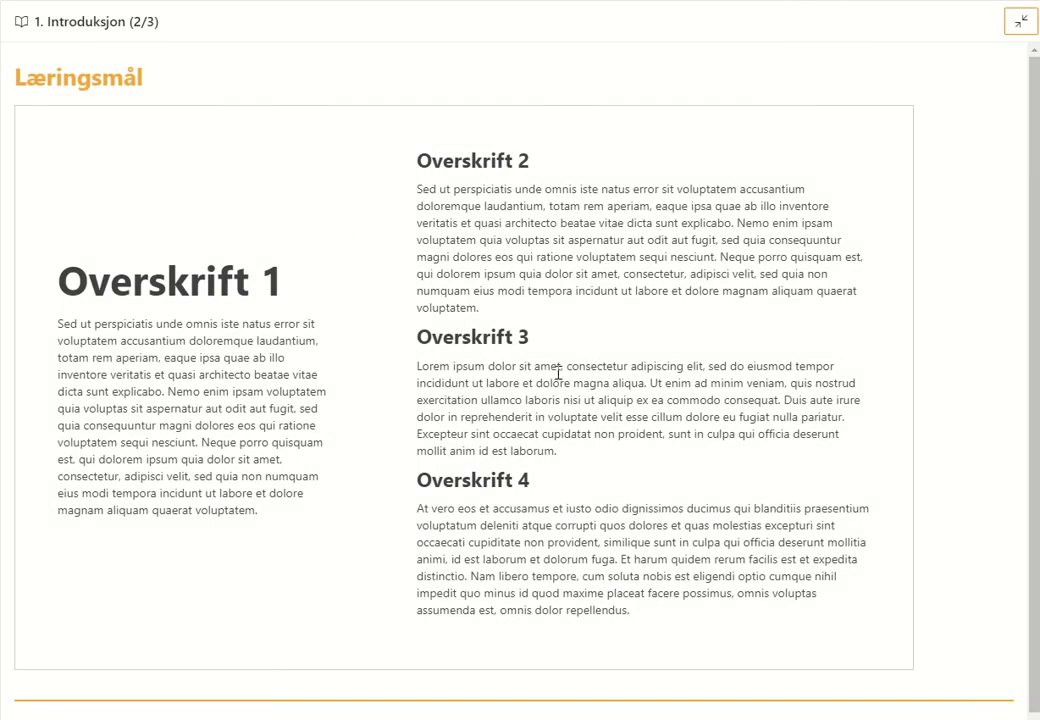
scroll(910, 618, "down", 1)
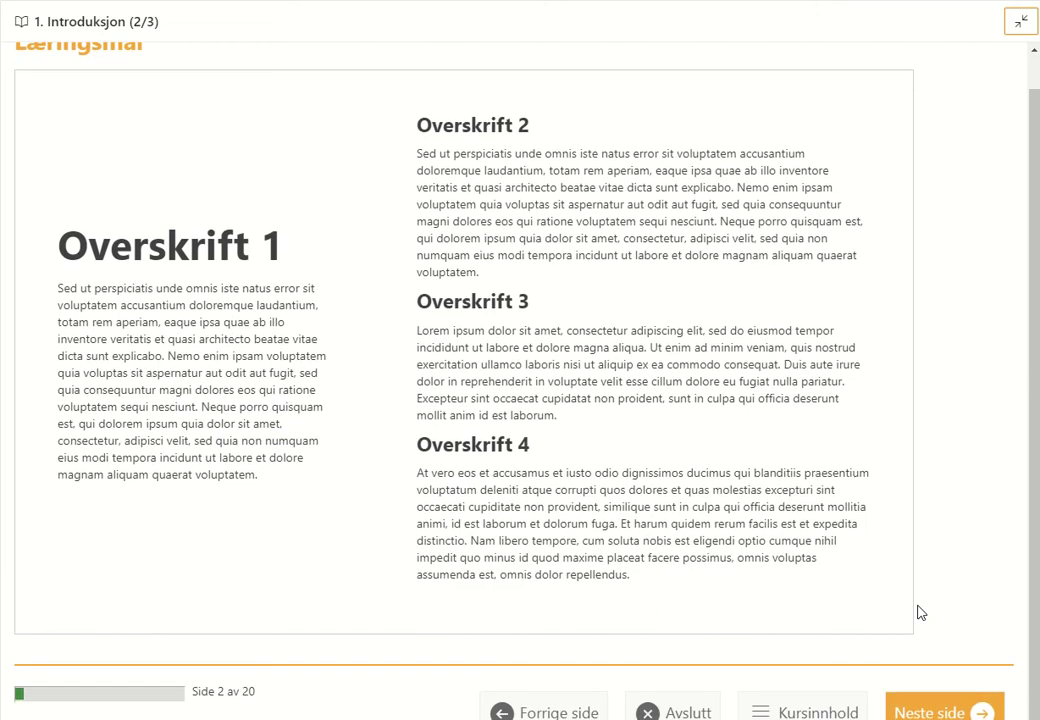
left_click(930, 712)
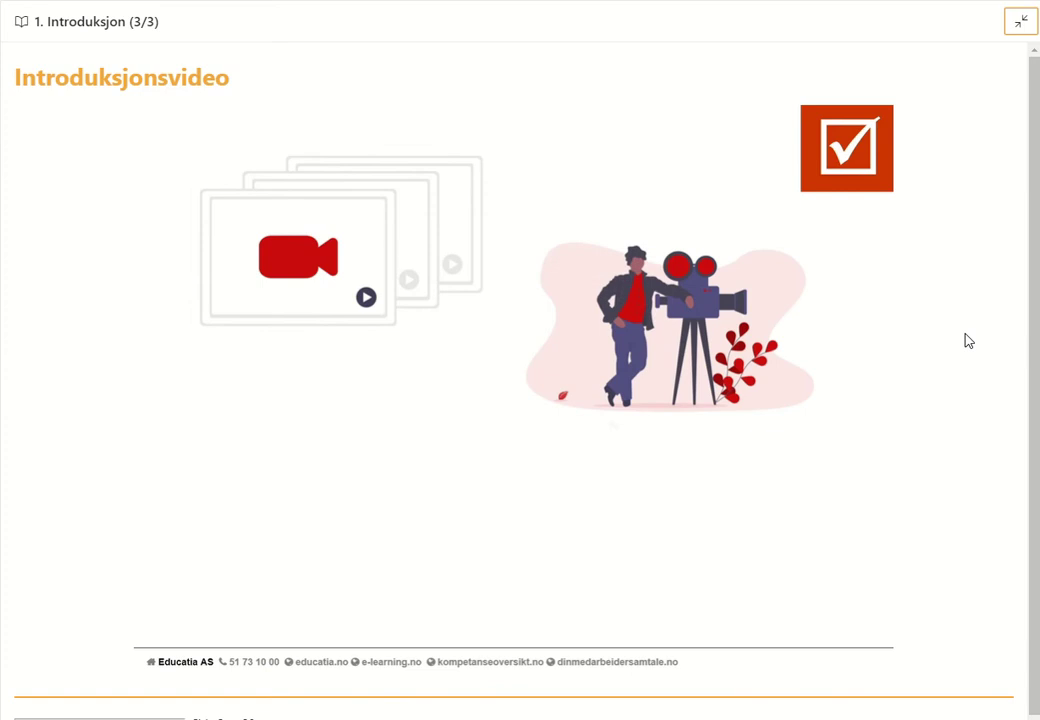
scroll(966, 340, "down", 1)
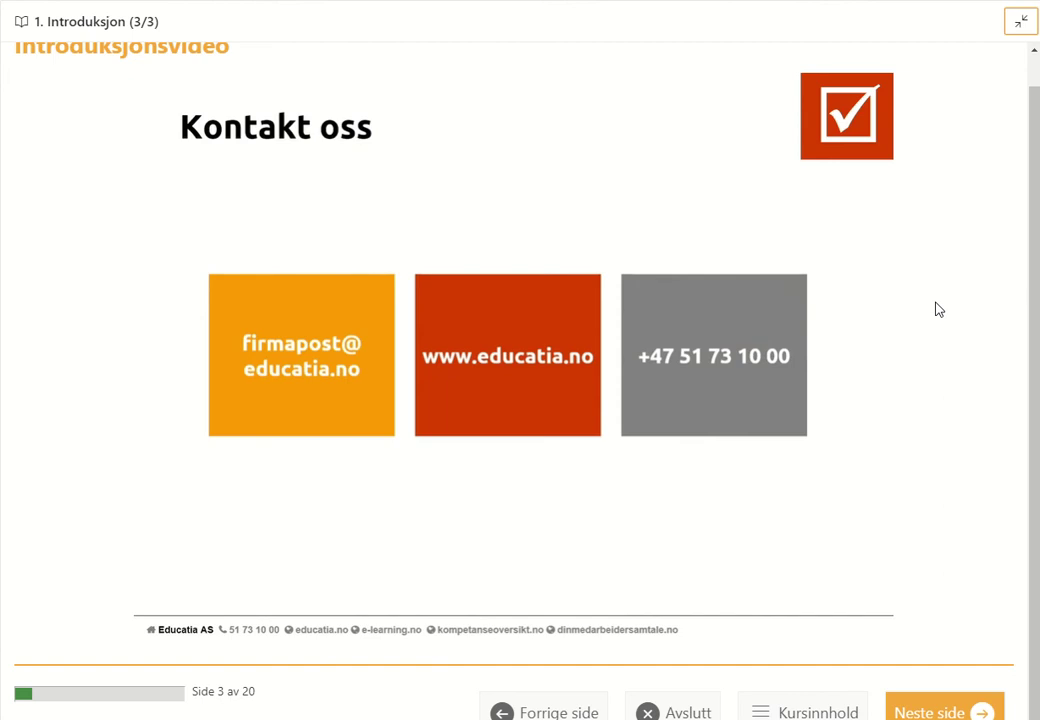
- Page through the lesson "Hvorfor er HMS-arbeid viktig?" from its introduction to the Test deg selv page
left_click(929, 711)
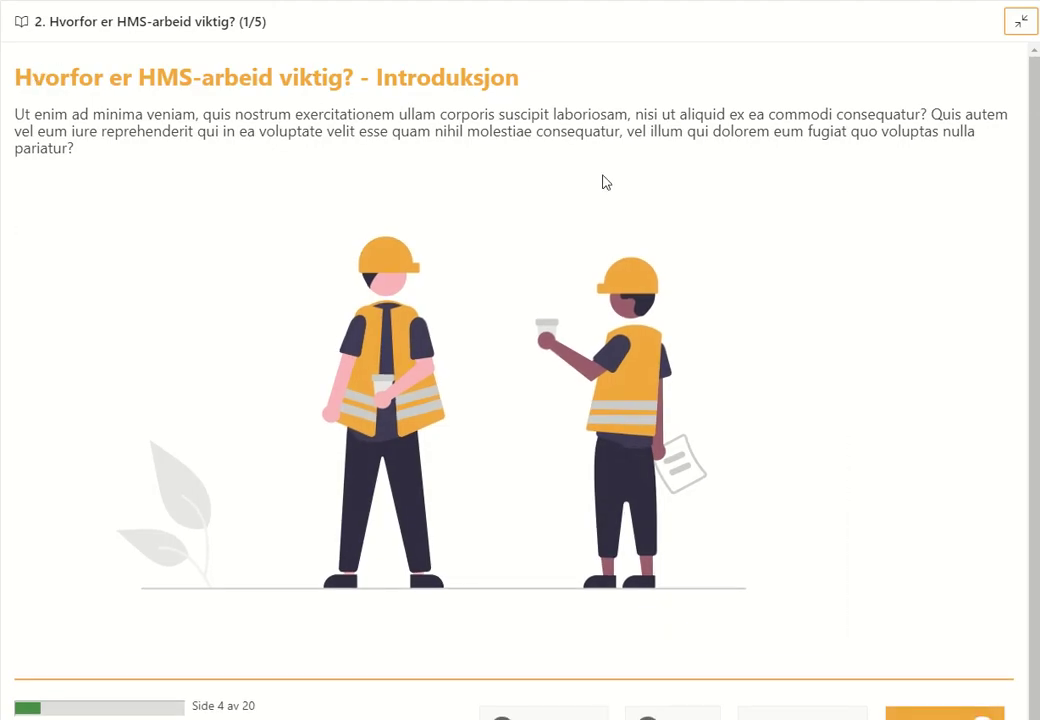
scroll(933, 342, "down", 1)
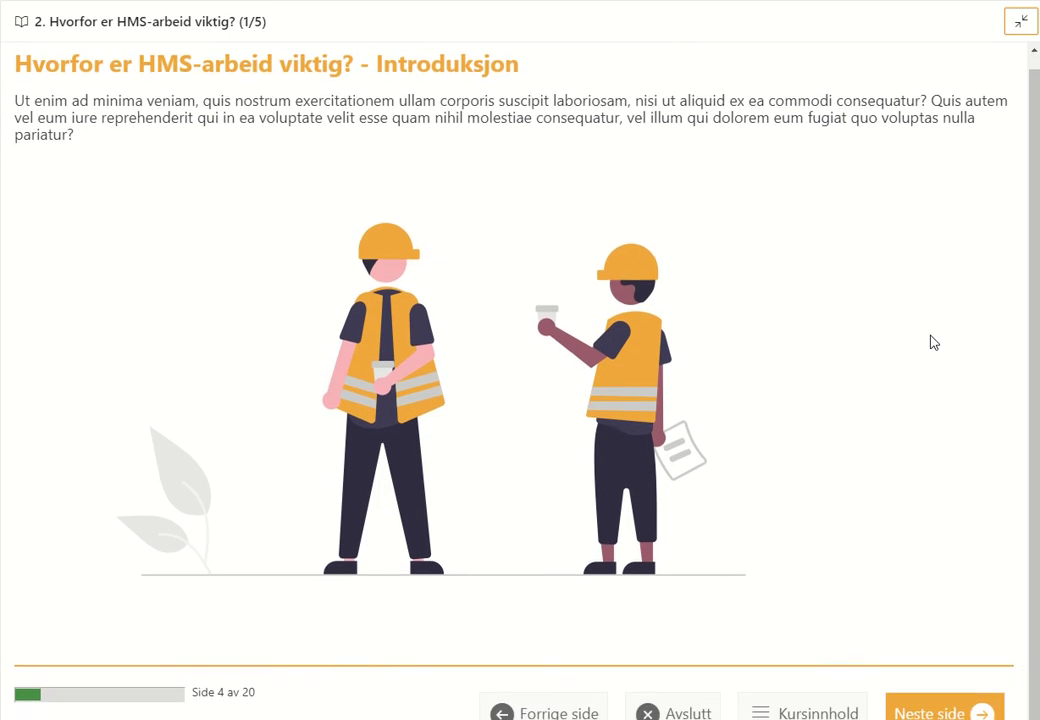
left_click(927, 710)
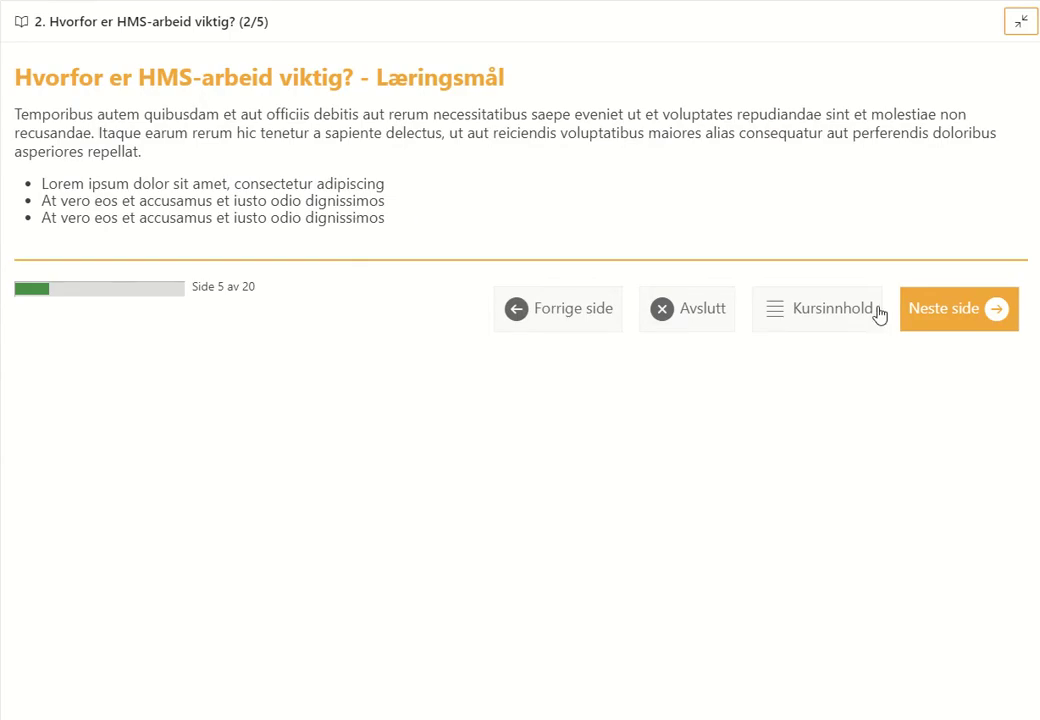
left_click(963, 312)
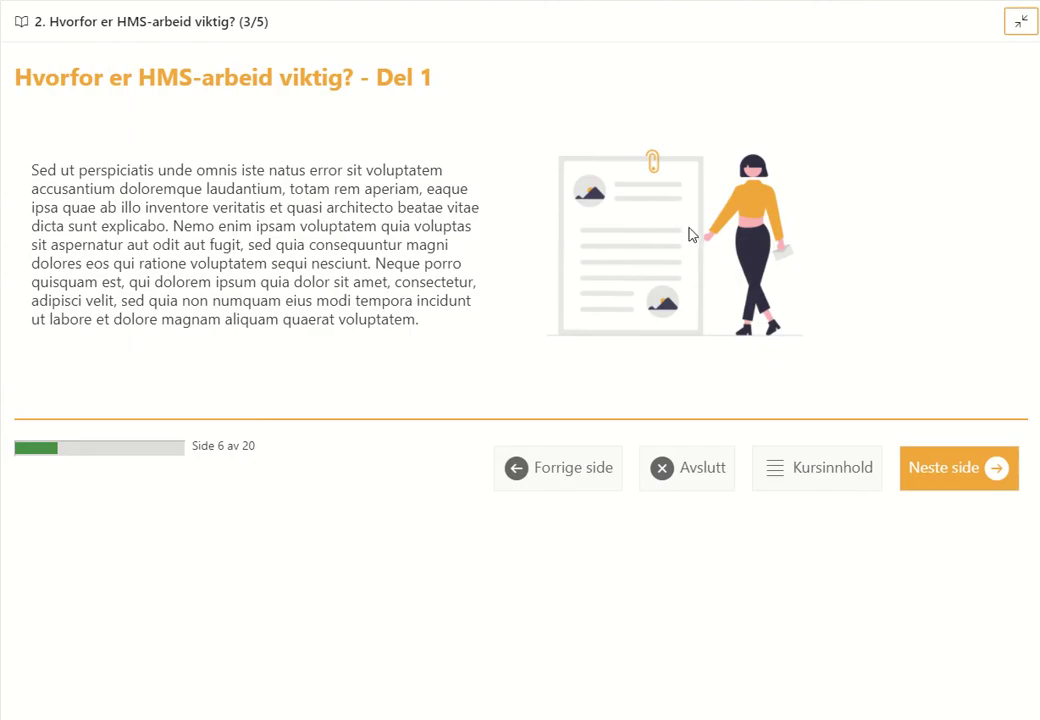
left_click(945, 469)
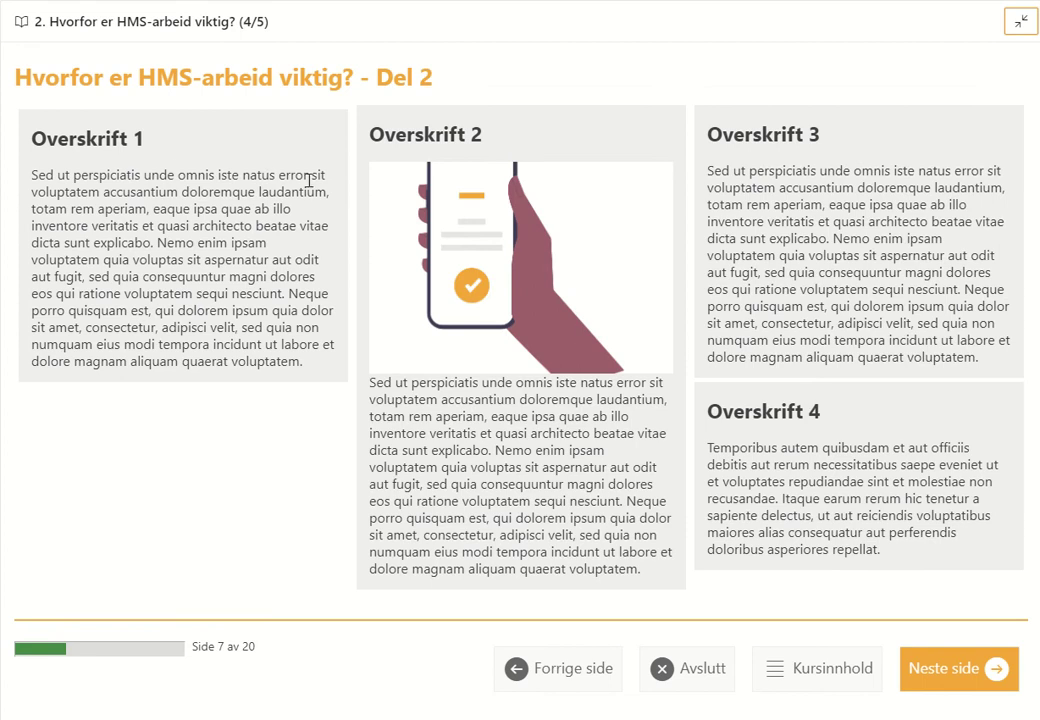
left_click(935, 668)
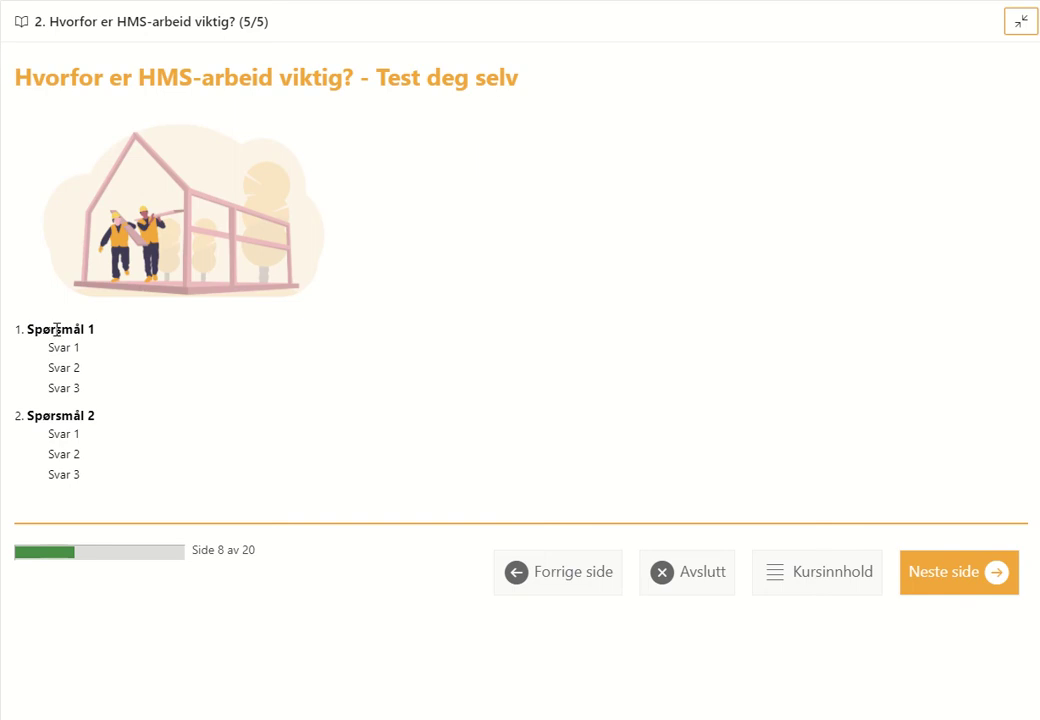
- Answer the self-test with Svar 2 for Spørsmål 1 and Svar 1 for Spørsmål 2, and continue to the Rutiner for internkontroll lesson
left_click(100, 369)
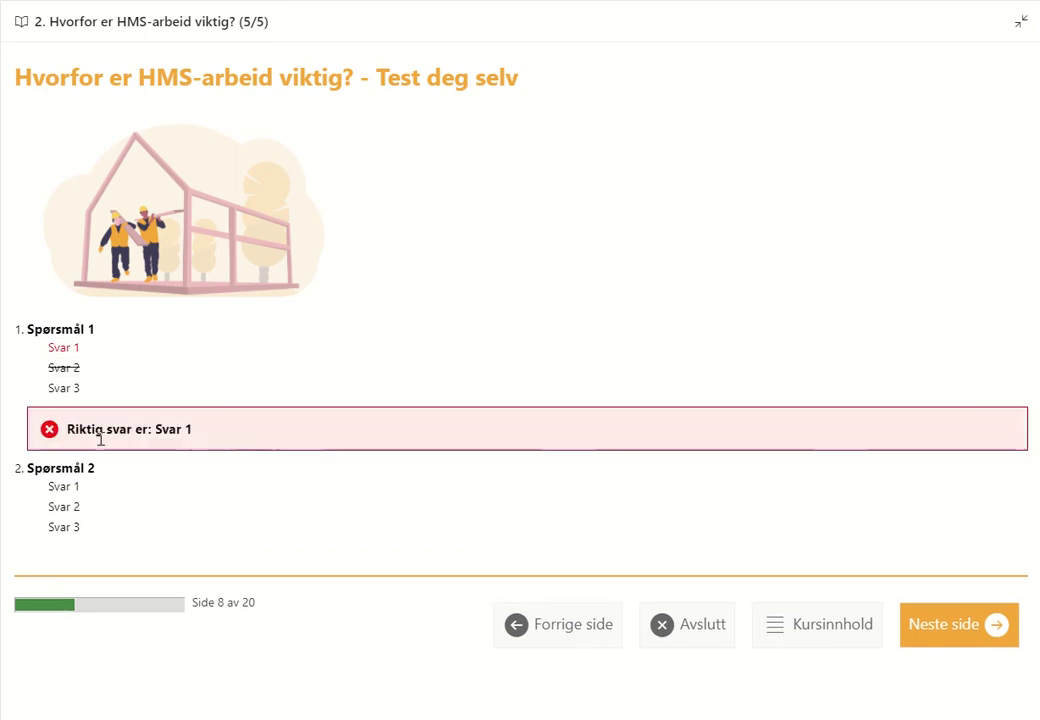
left_click(104, 487)
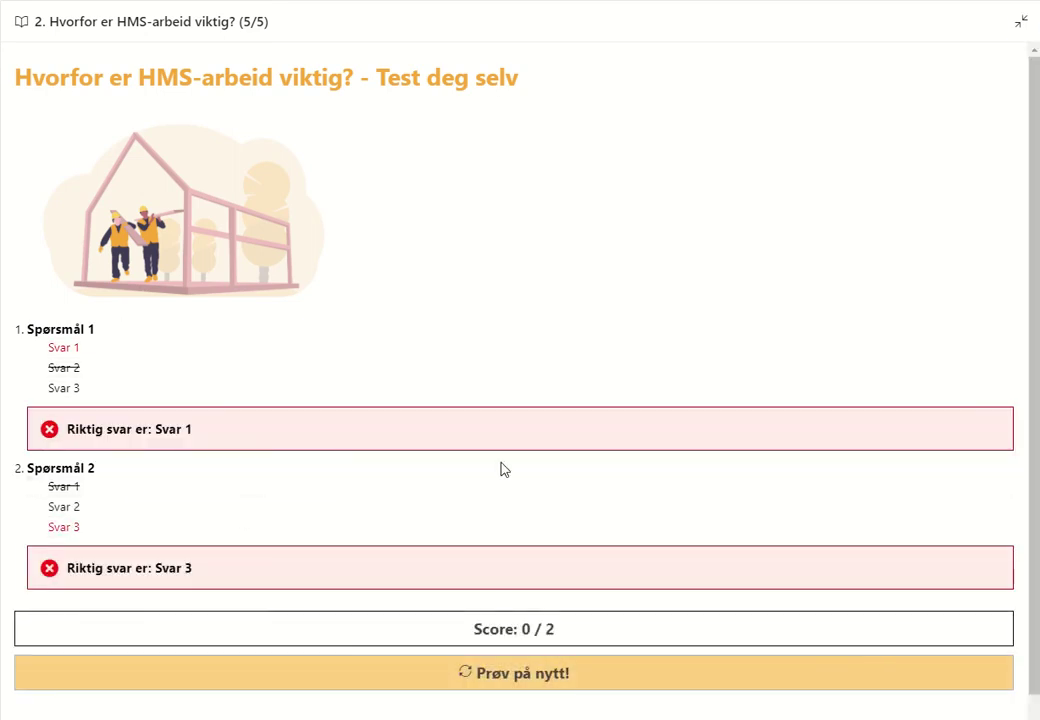
scroll(760, 650, "down", 1)
left_click(930, 713)
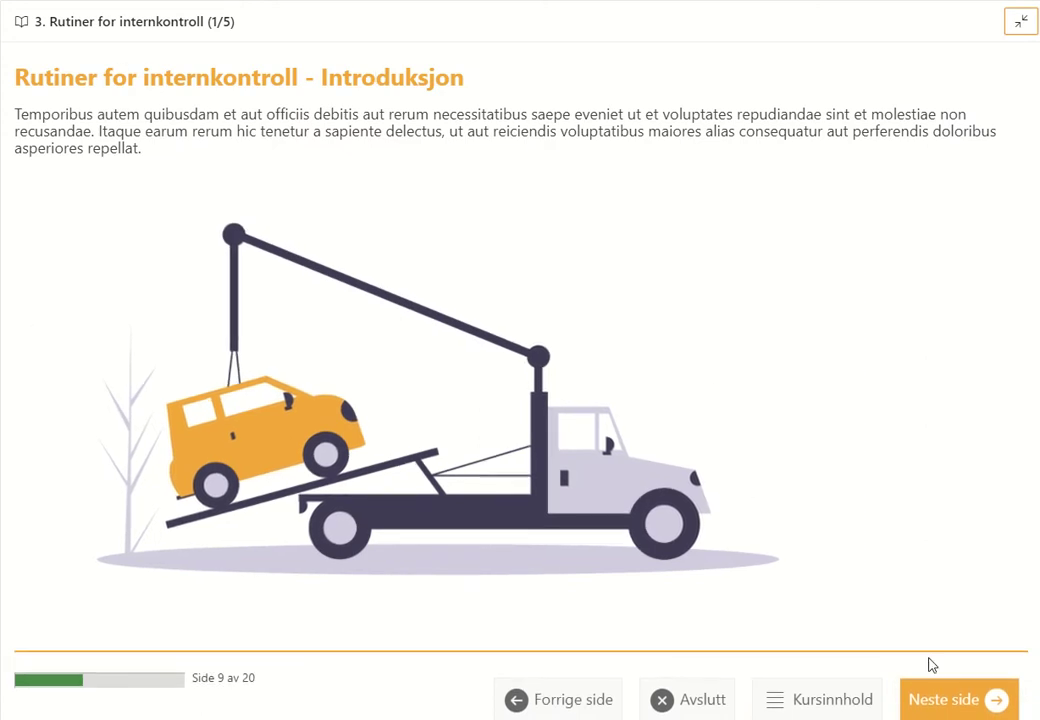
- Page through the Rutiner for internkontroll lesson to Del 1, leave the preview and return to the Demokurs HMS overview
left_click(968, 698)
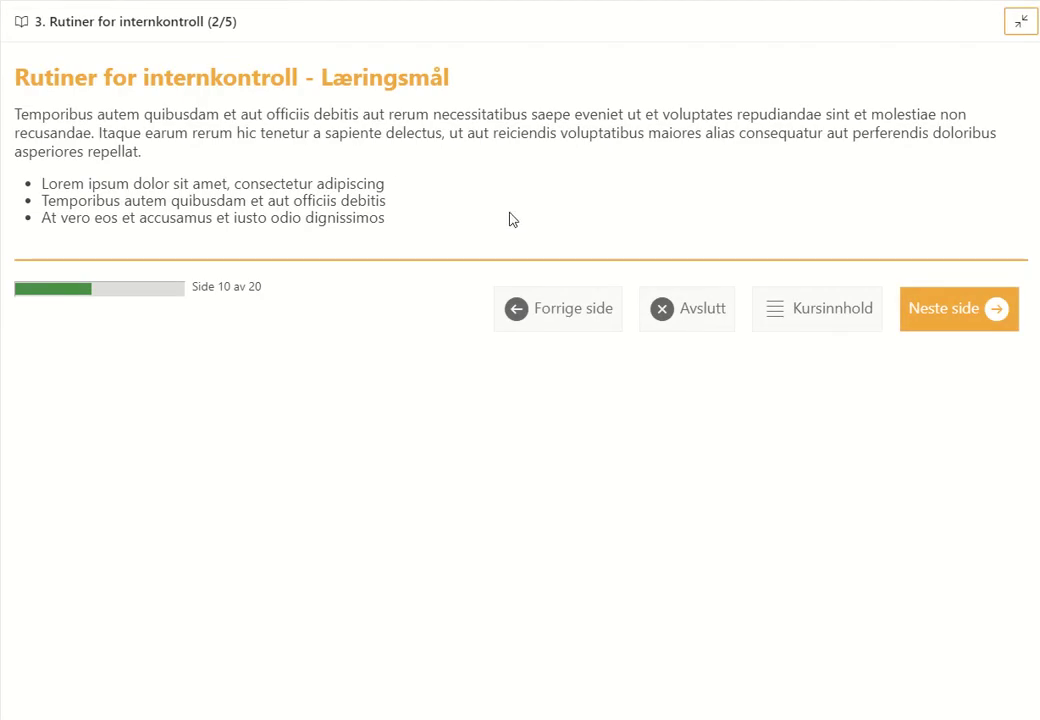
left_click(942, 307)
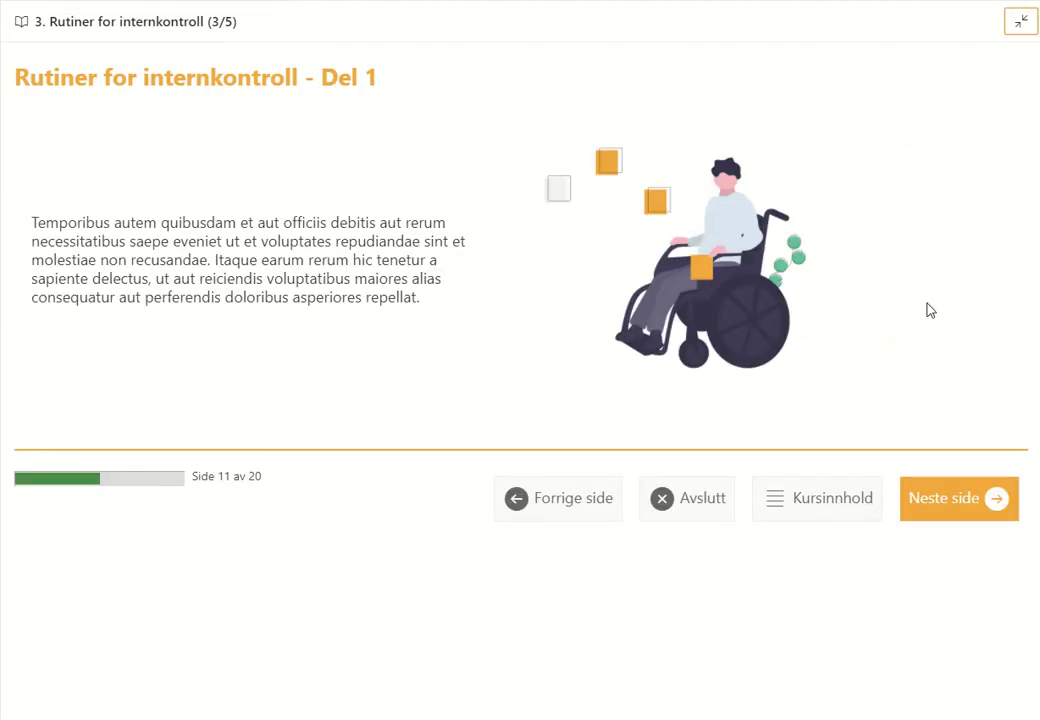
key("Escape")
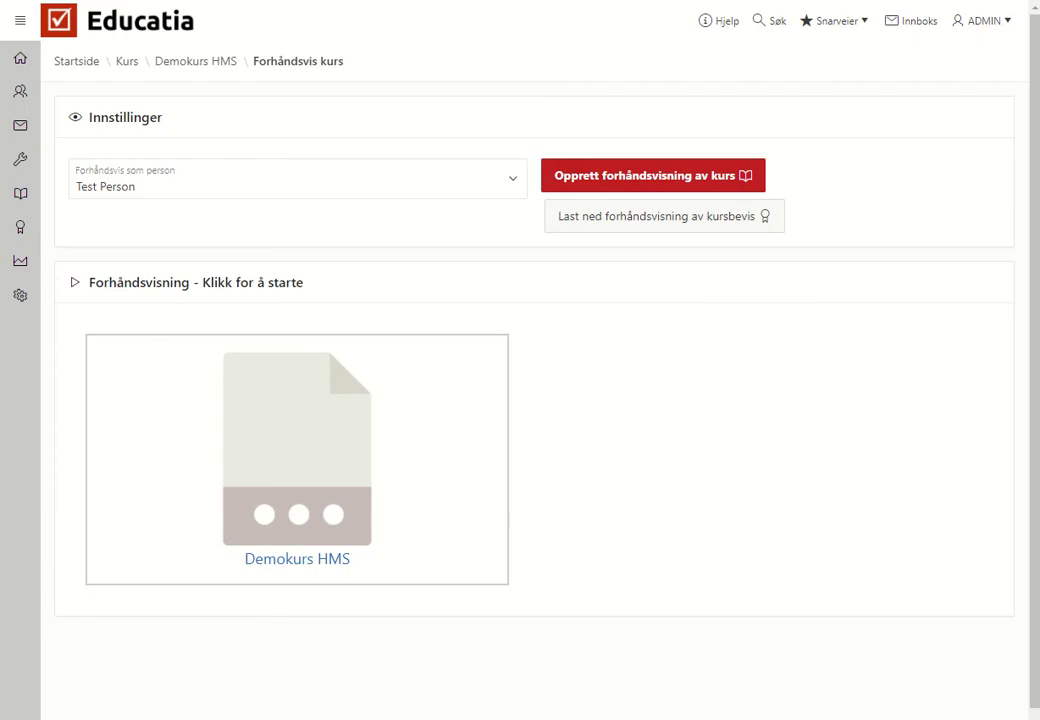
left_click(203, 62)
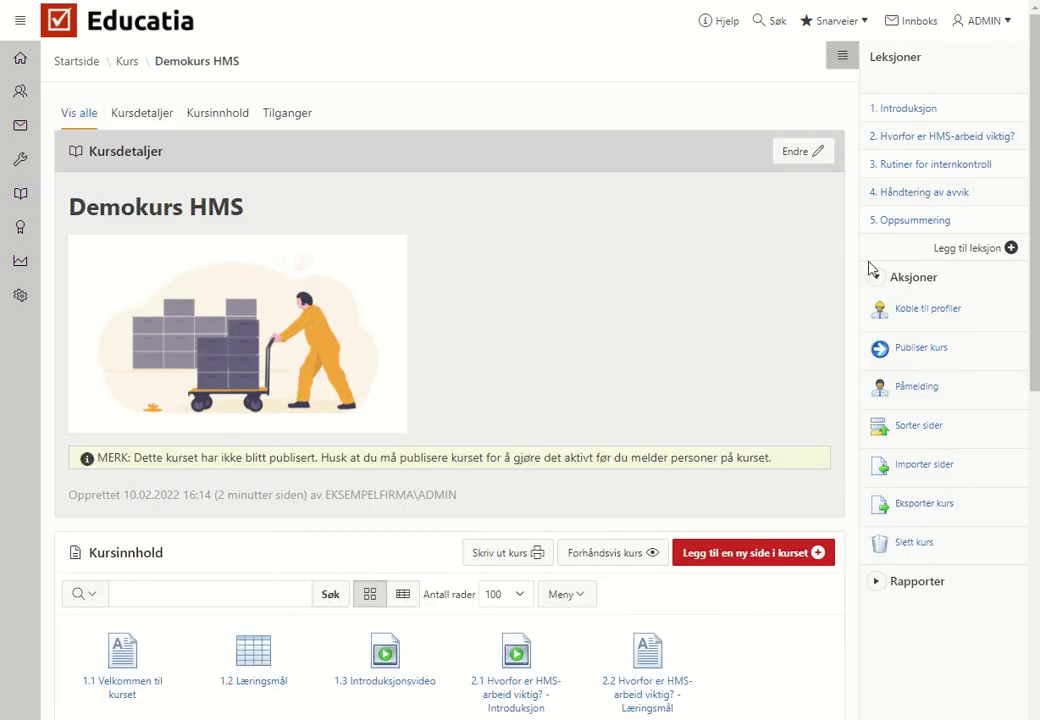
- Open page 1.1 Velkommen til kurset for editing and insert "Dette er min tekst." at the start of its first paragraph
scroll(1035, 194, "down", 4)
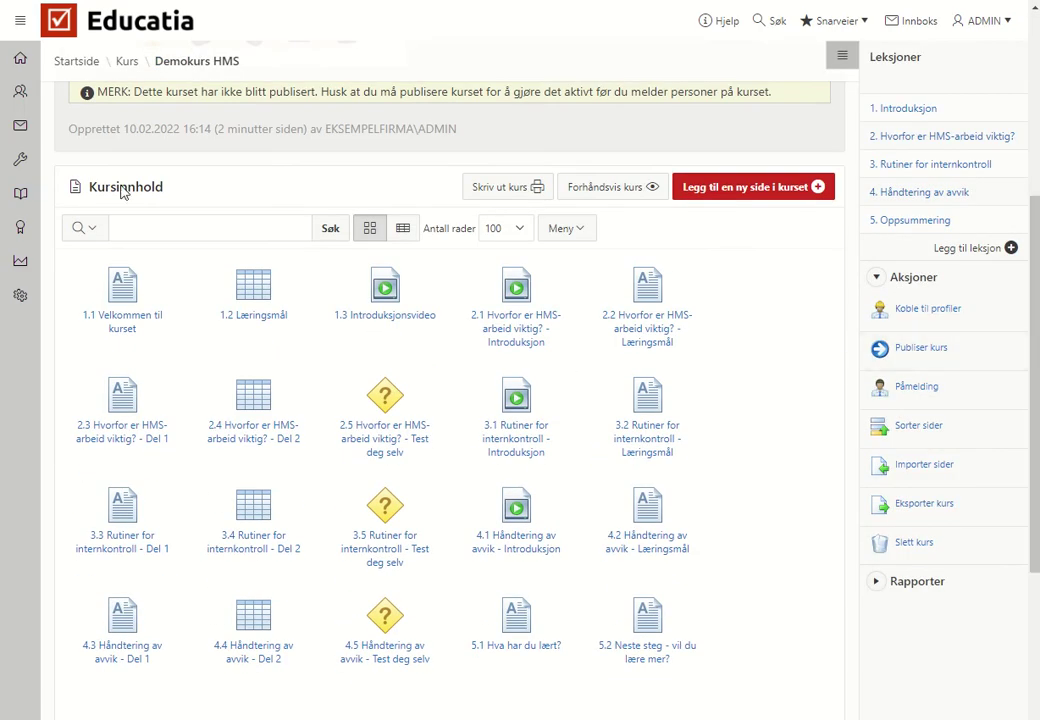
left_click(126, 287)
left_click(215, 443)
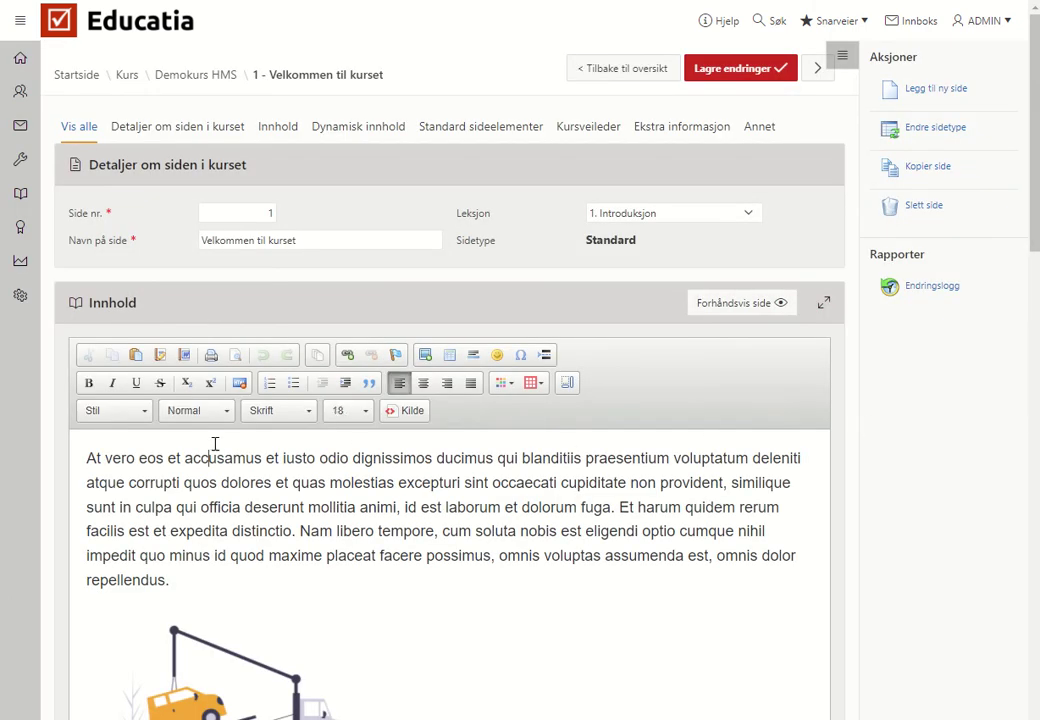
key("Home")
type("Dette er m")
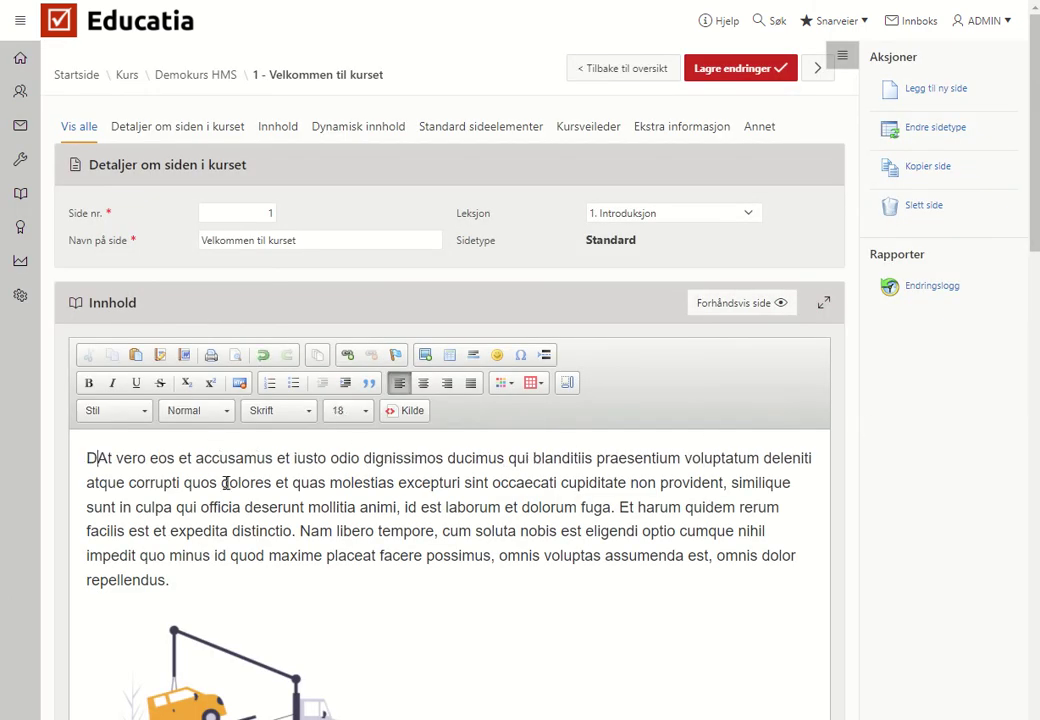
type("in tekst.")
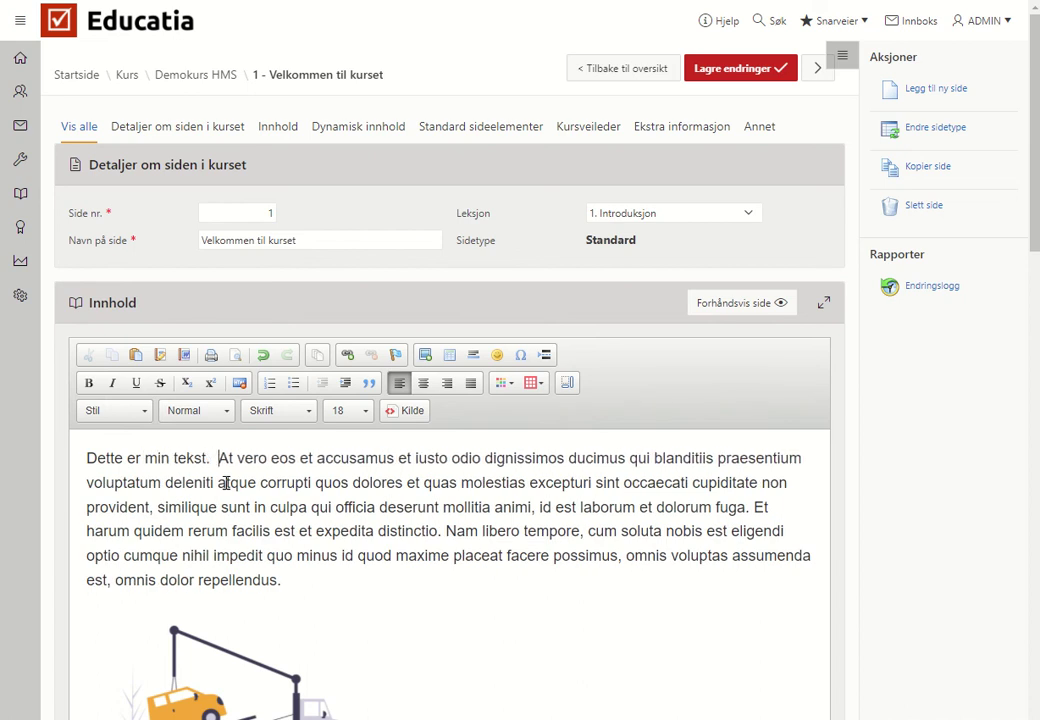
- Look over the welcome page's text and tow-truck image, save the page changes and return to the Demokurs HMS overview
left_click_drag(186, 458, 371, 601)
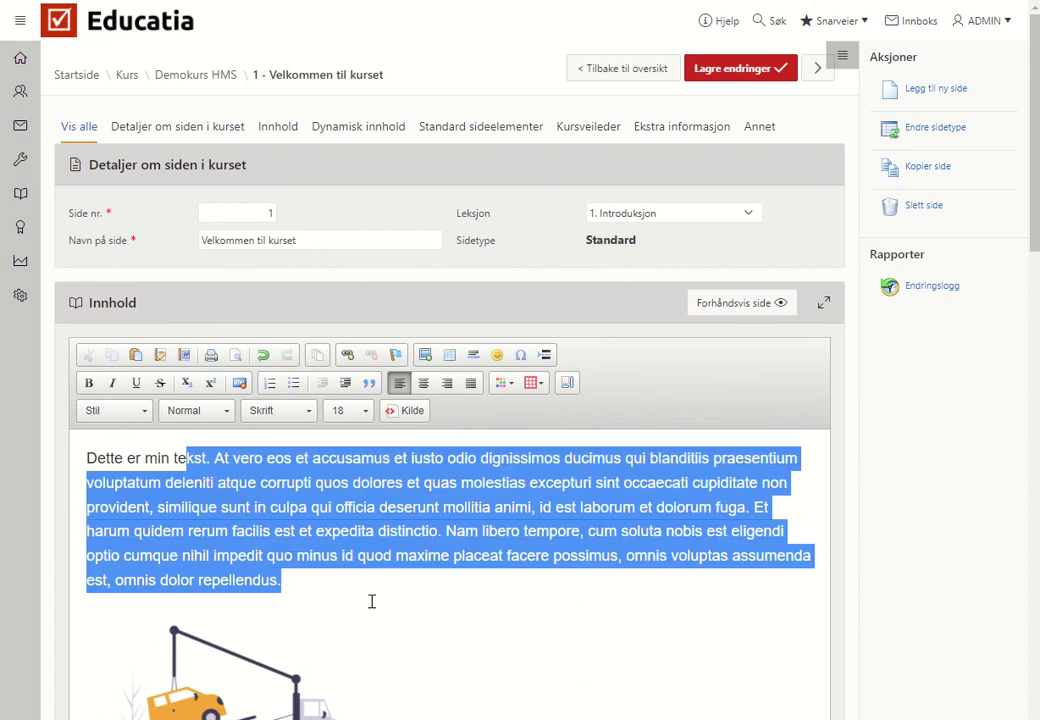
left_click(367, 590)
scroll(361, 569, "down", 4)
scroll(361, 569, "down", 2)
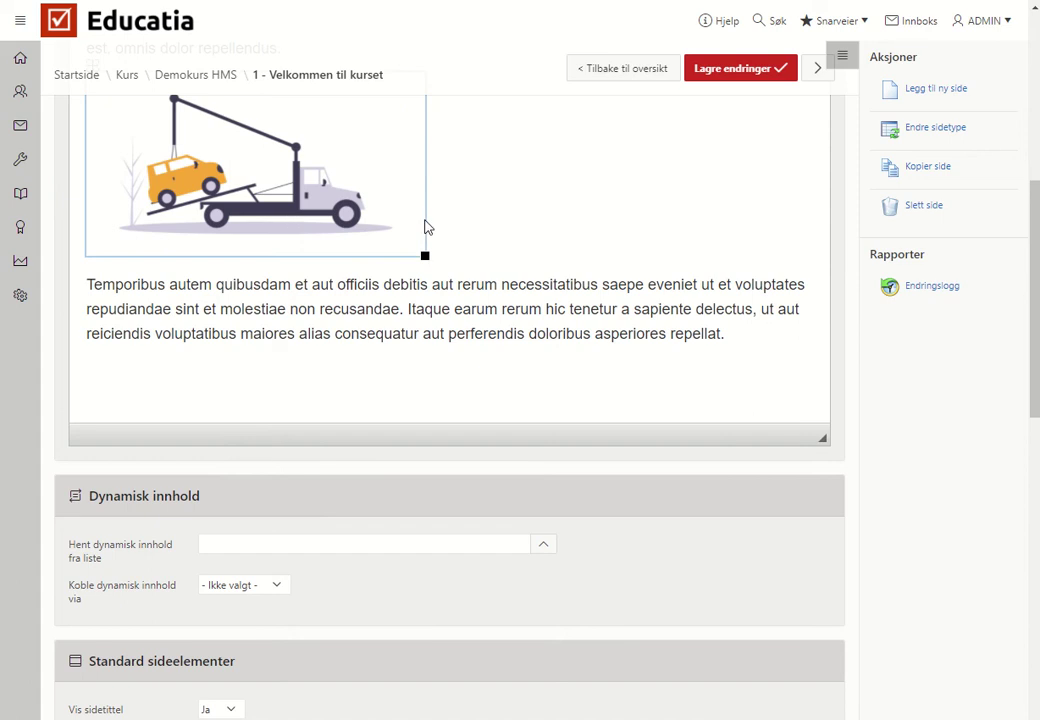
left_click_drag(1034, 342, 1017, 186)
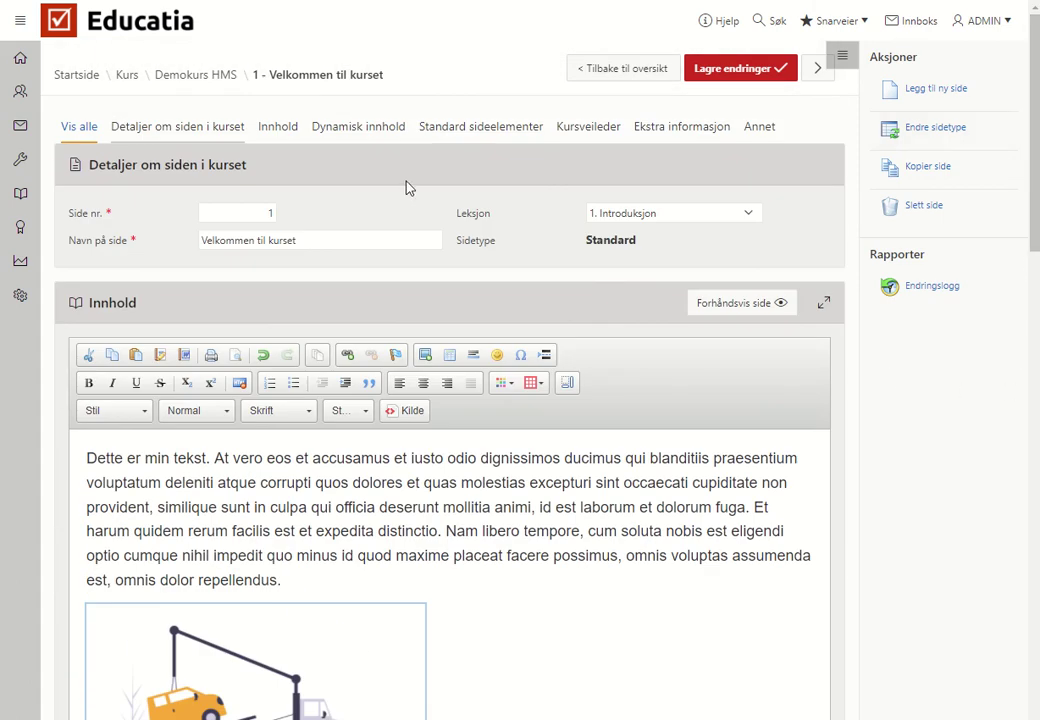
left_click(737, 62)
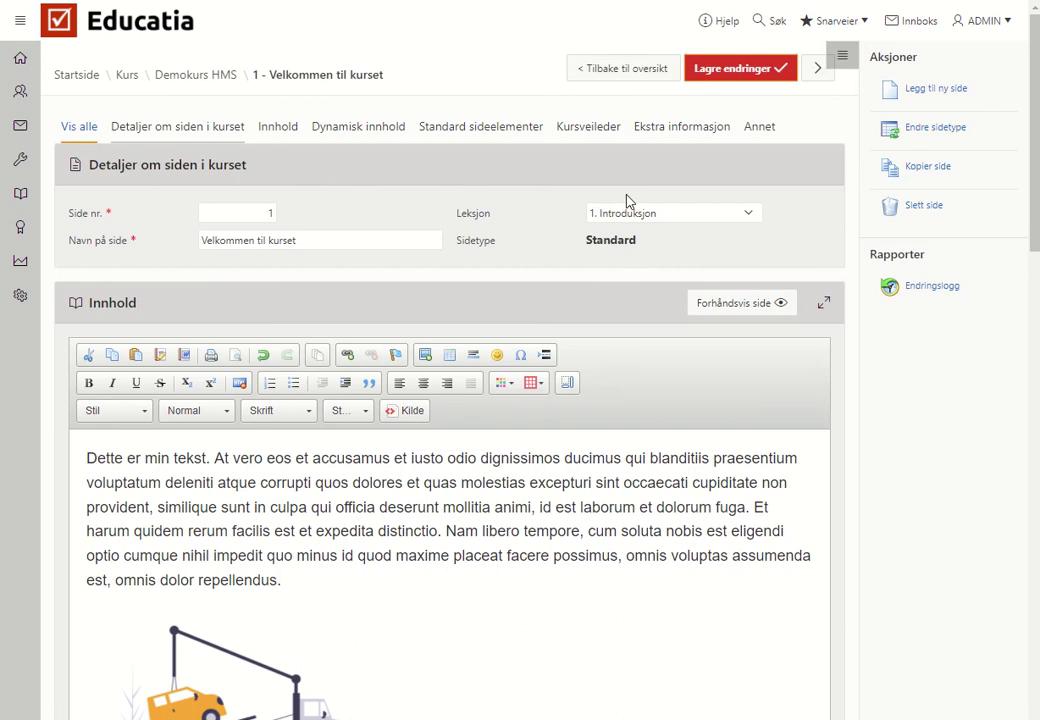
left_click(160, 75)
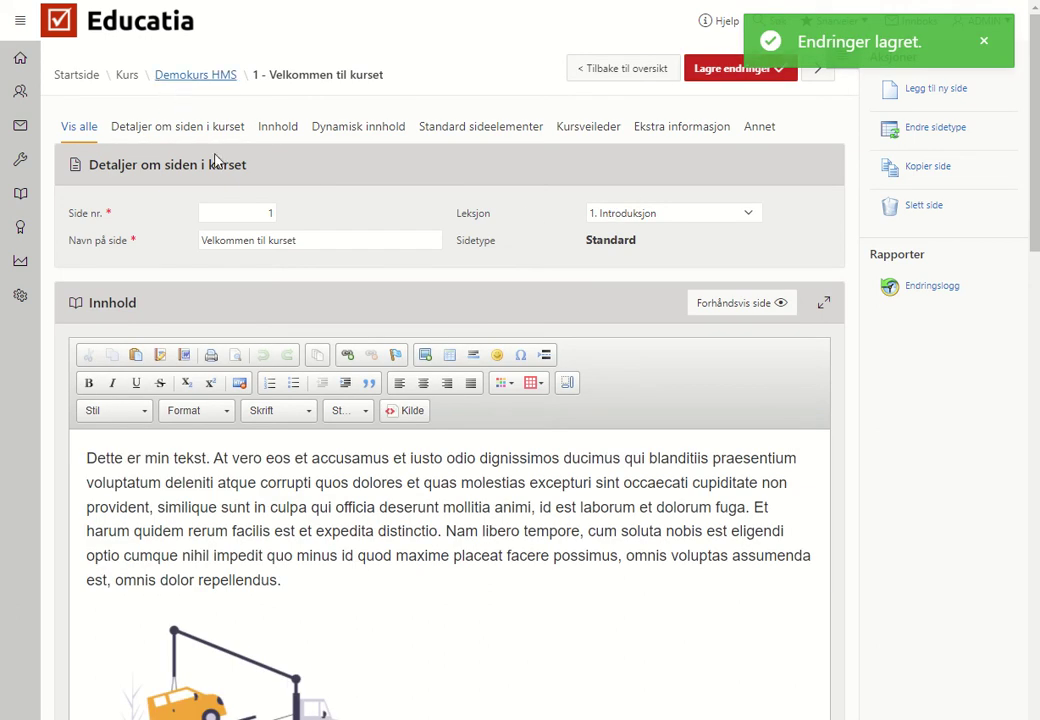
- Open page 1.2 Læringsmål and preview its Splitt (vertikal) layout in a widened window, closing the preview when finished
left_click(253, 662)
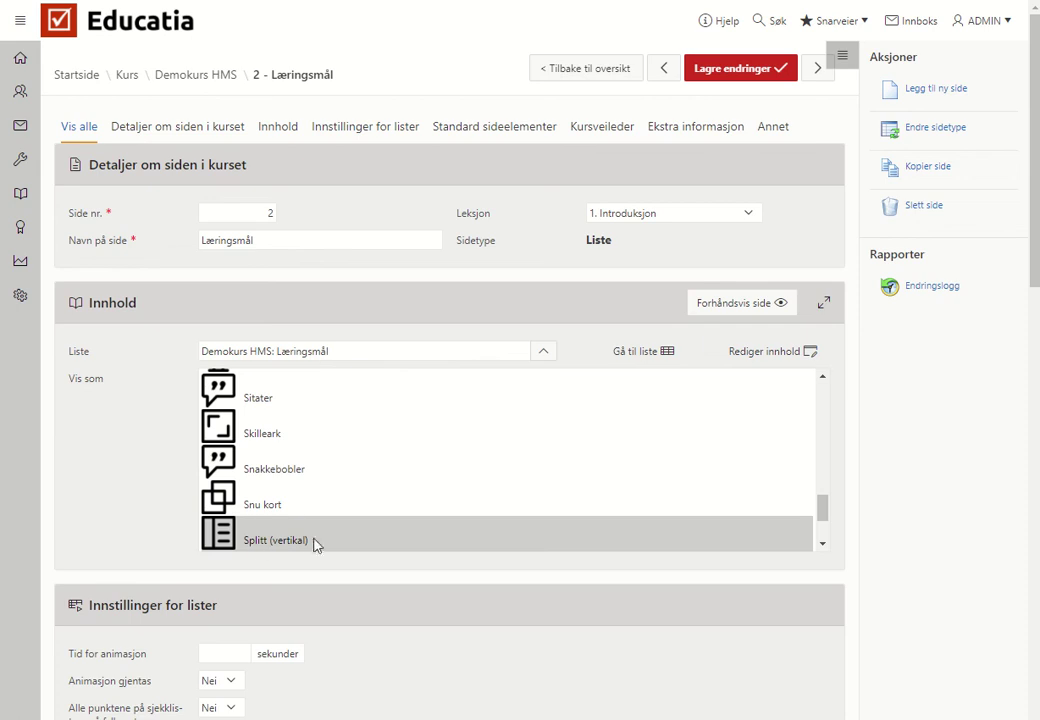
left_click(781, 306)
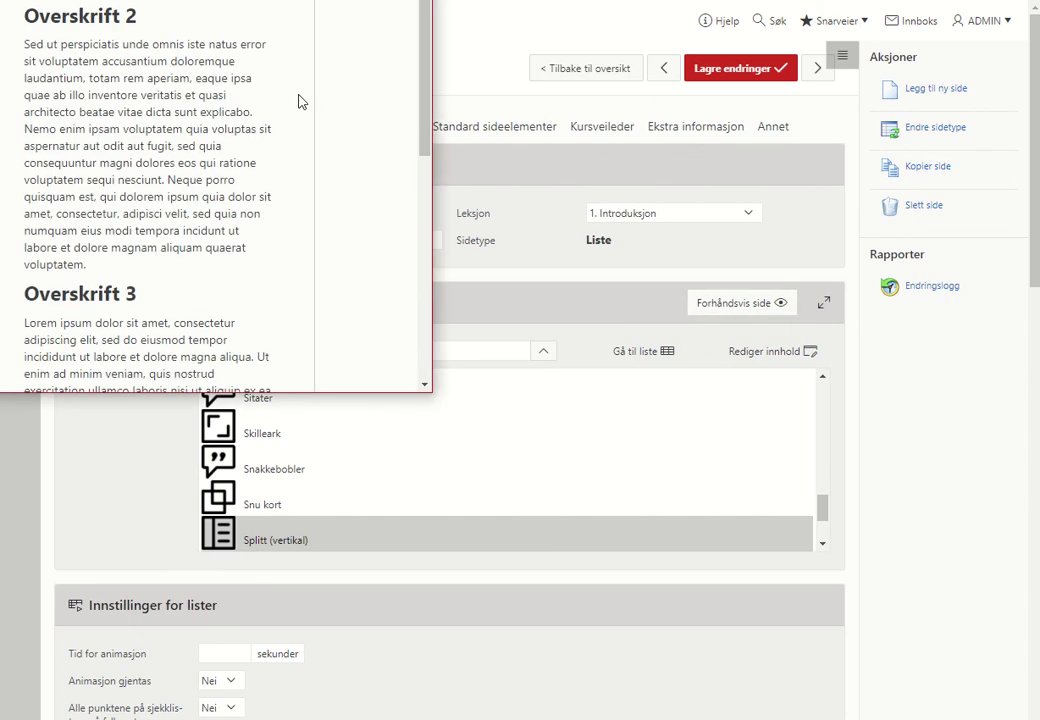
left_click_drag(312, 0, 686, 62)
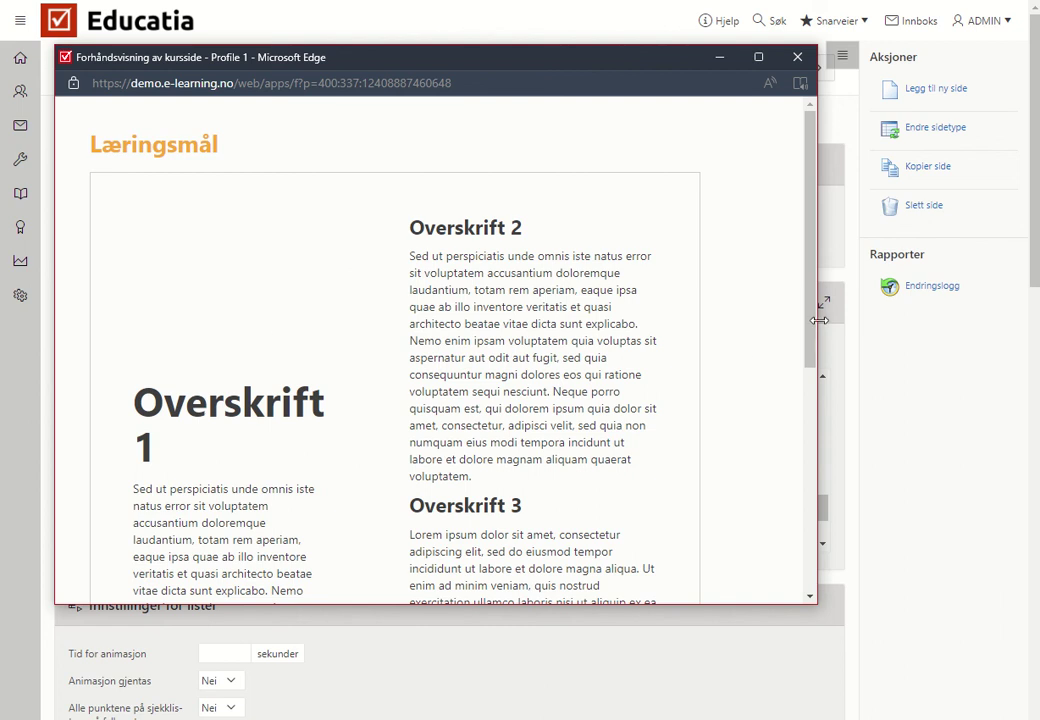
left_click_drag(817, 340, 957, 325)
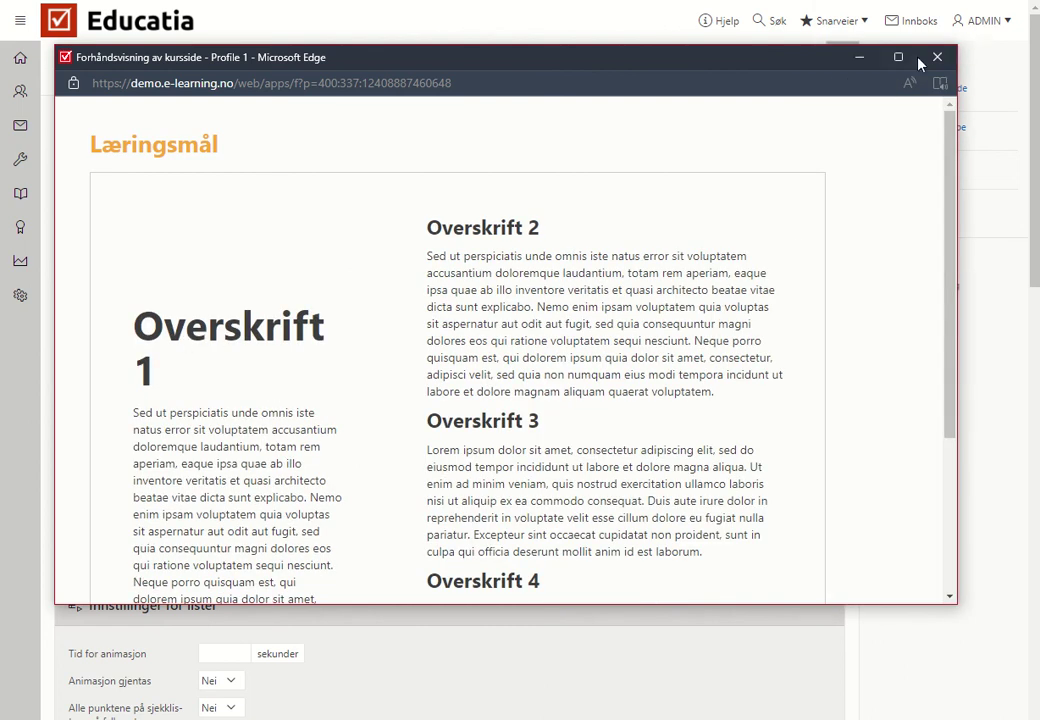
left_click(936, 57)
- Open the Læringsmål list content for editing and rename items 1 and 2 as "Hvorfor HMS?" and "Helse"
left_click(765, 350)
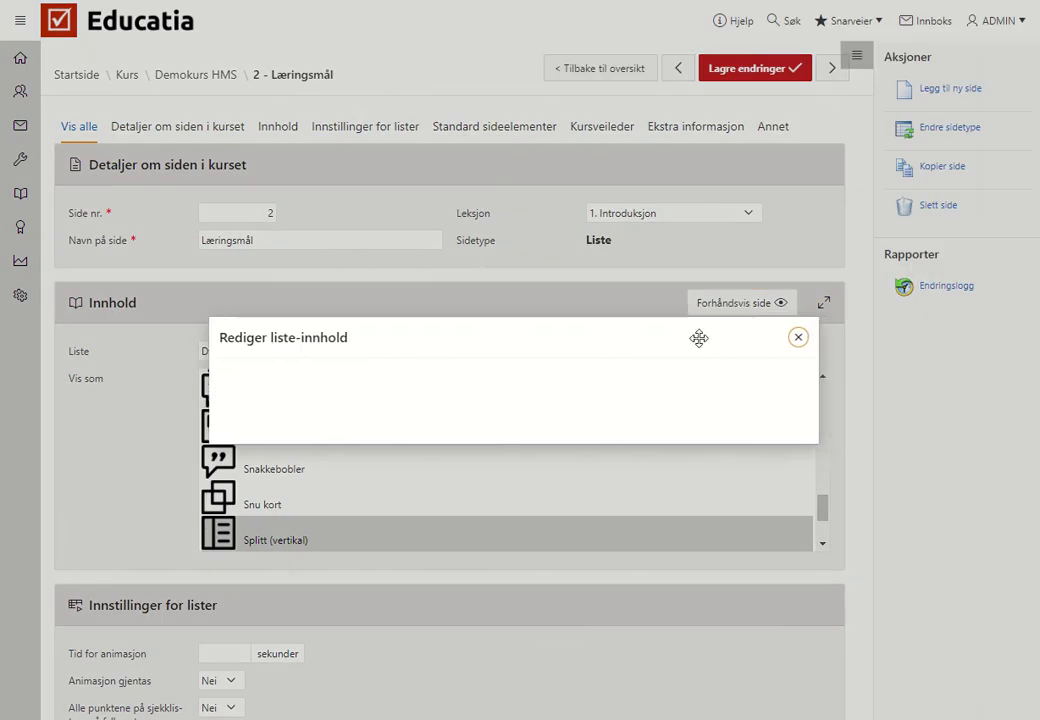
double_click(269, 118)
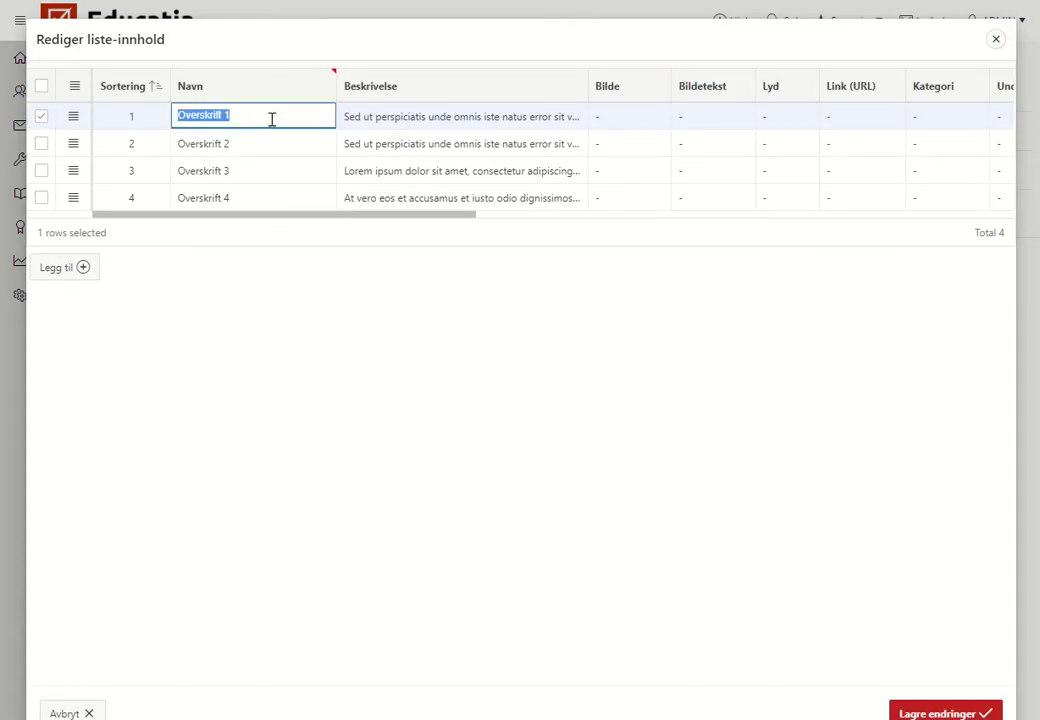
type("Hvorfor HMS?")
left_click(273, 137)
double_click(273, 137)
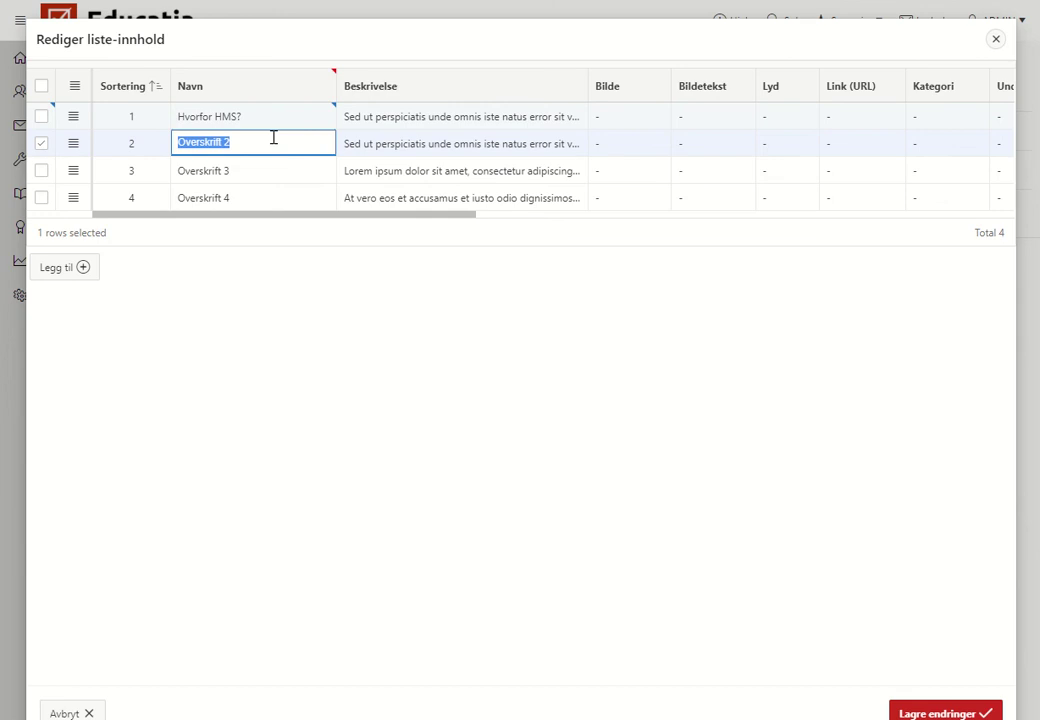
type("Helse")
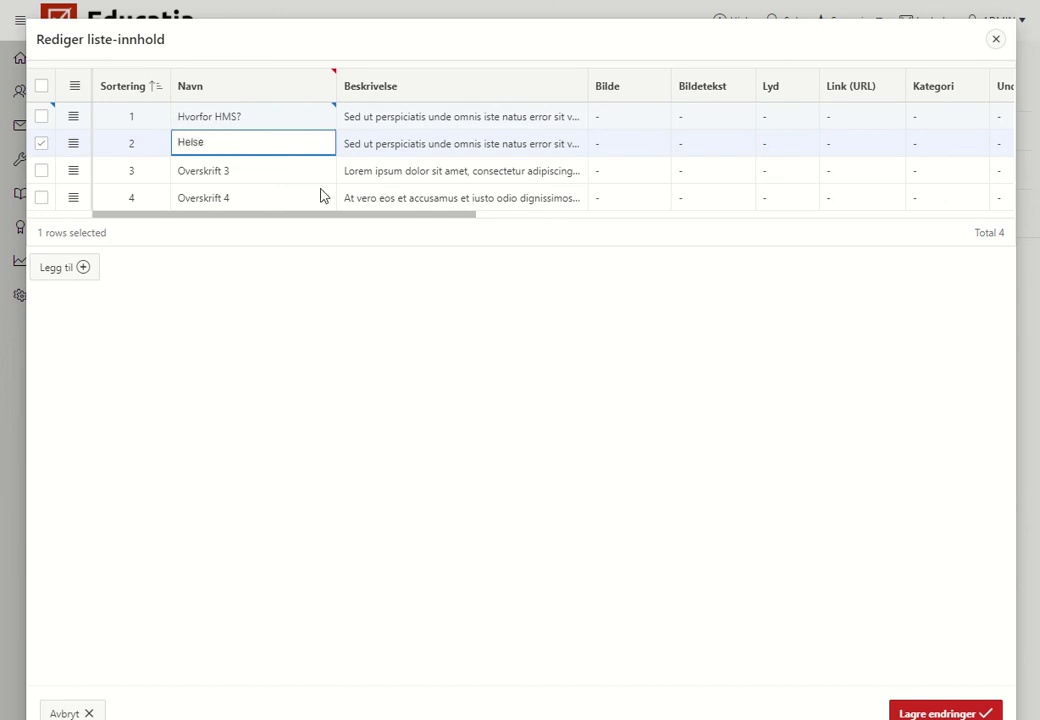
- Rename list items 3 and 4 as "Miljø" and "Sikkerhet" and save the list changes
left_click(274, 168)
double_click(275, 168)
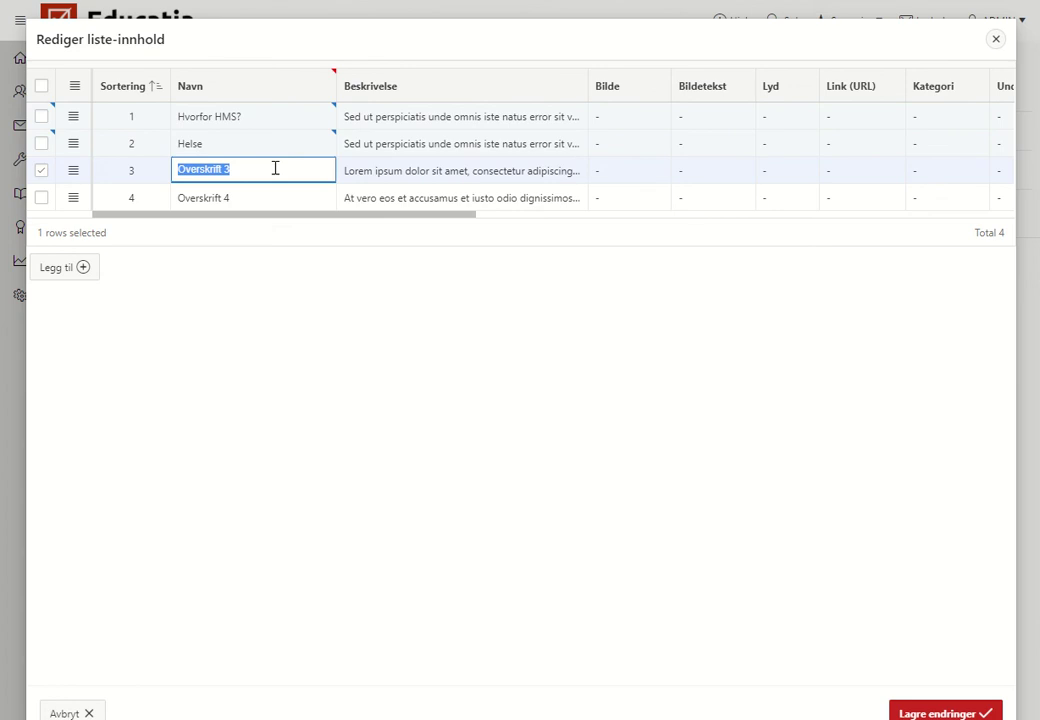
type("Miljø")
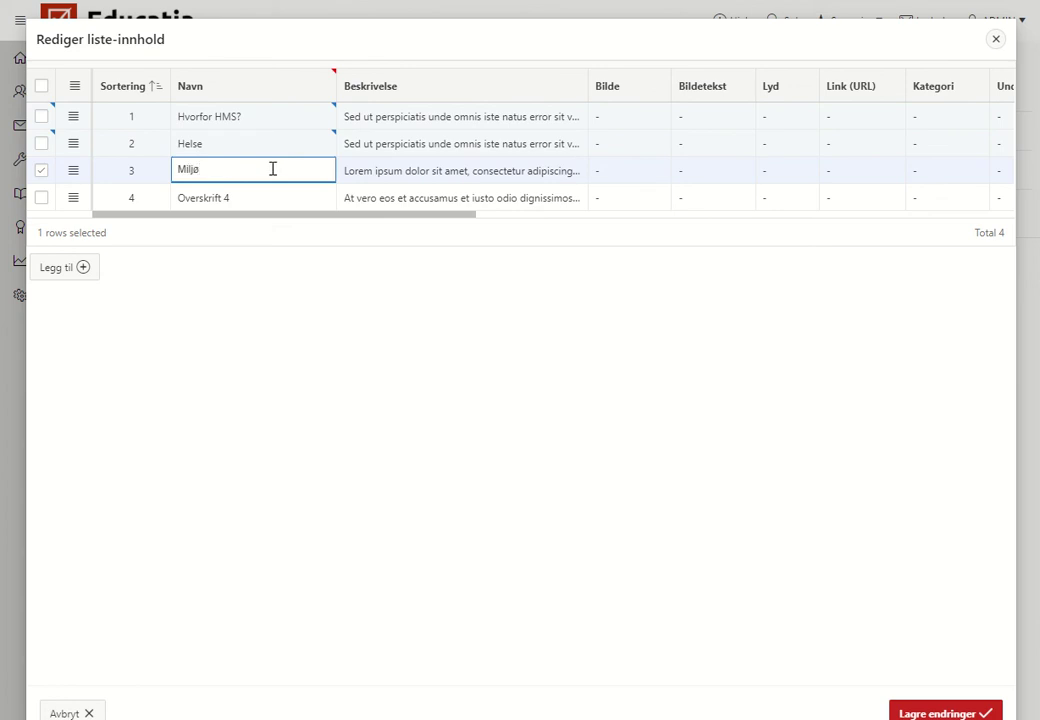
left_click(262, 194)
double_click(260, 192)
type("Sikkerhet")
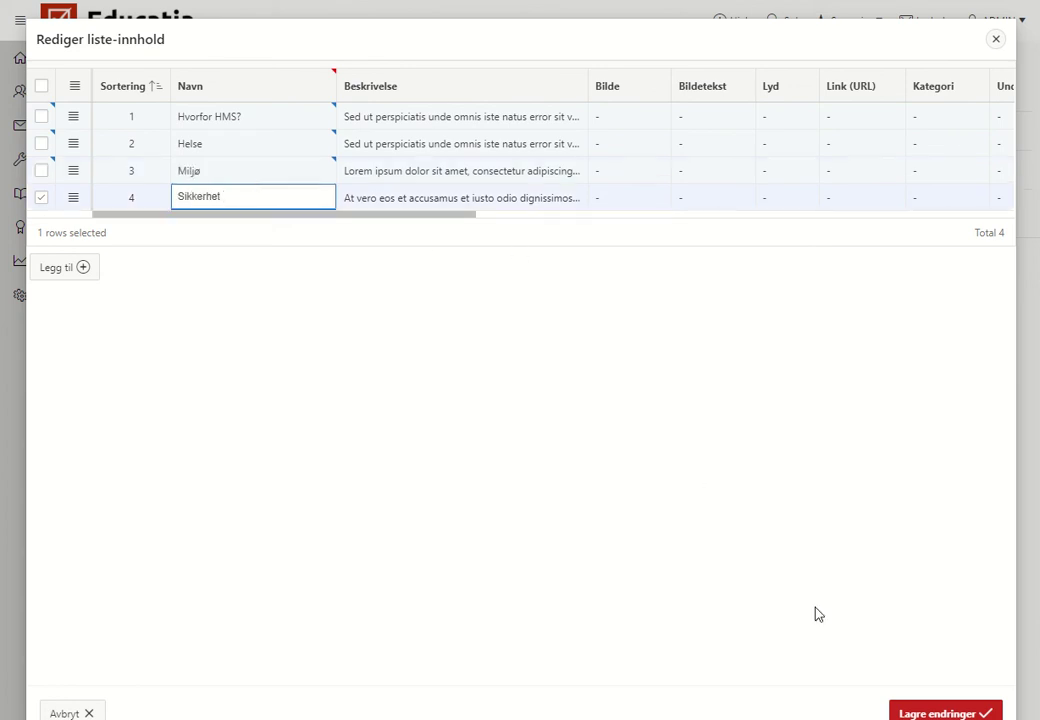
left_click(935, 714)
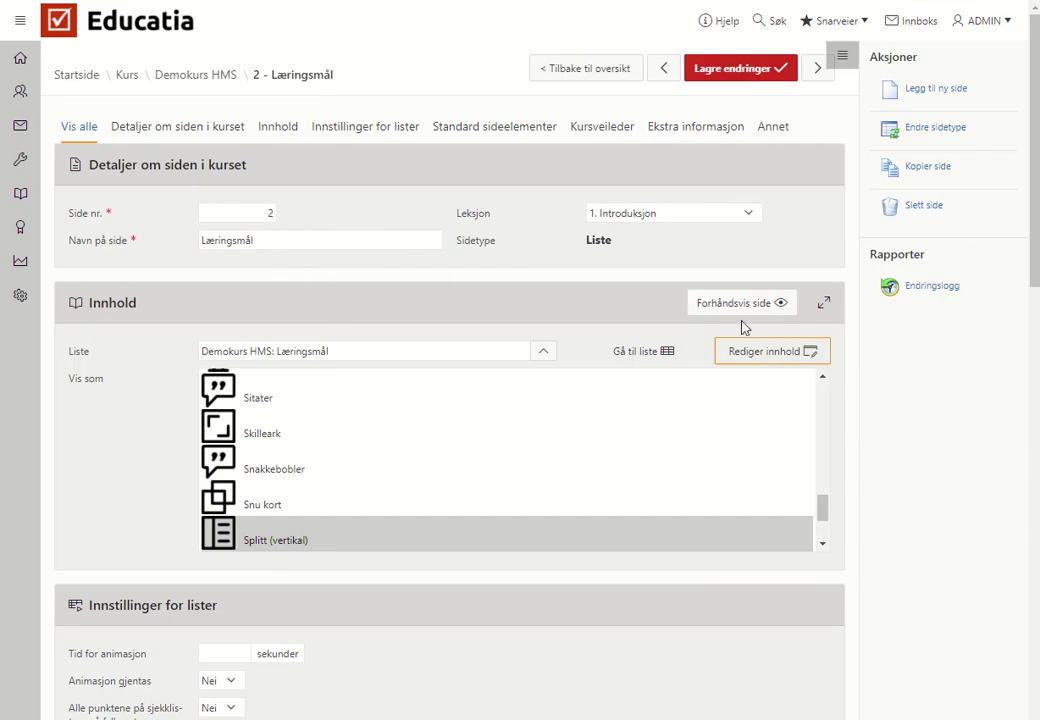
- Preview the Læringsmål page to check its headings, close the preview and return to the Demokurs HMS overview
left_click(740, 303)
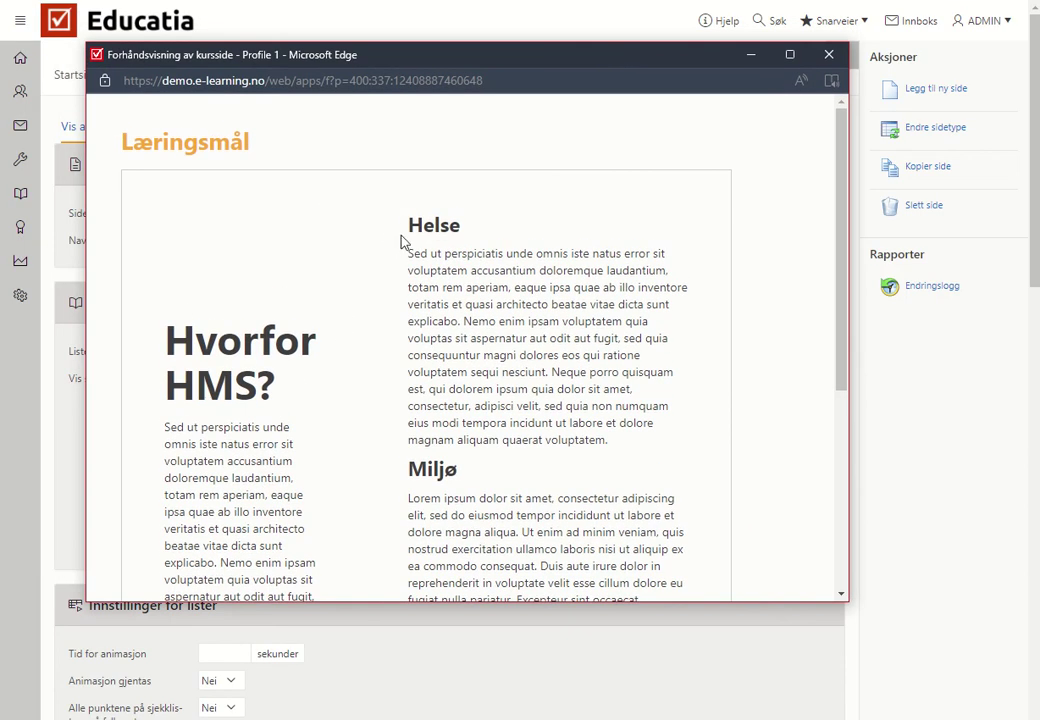
scroll(478, 455, "down", 4)
scroll(473, 373, "up", 4)
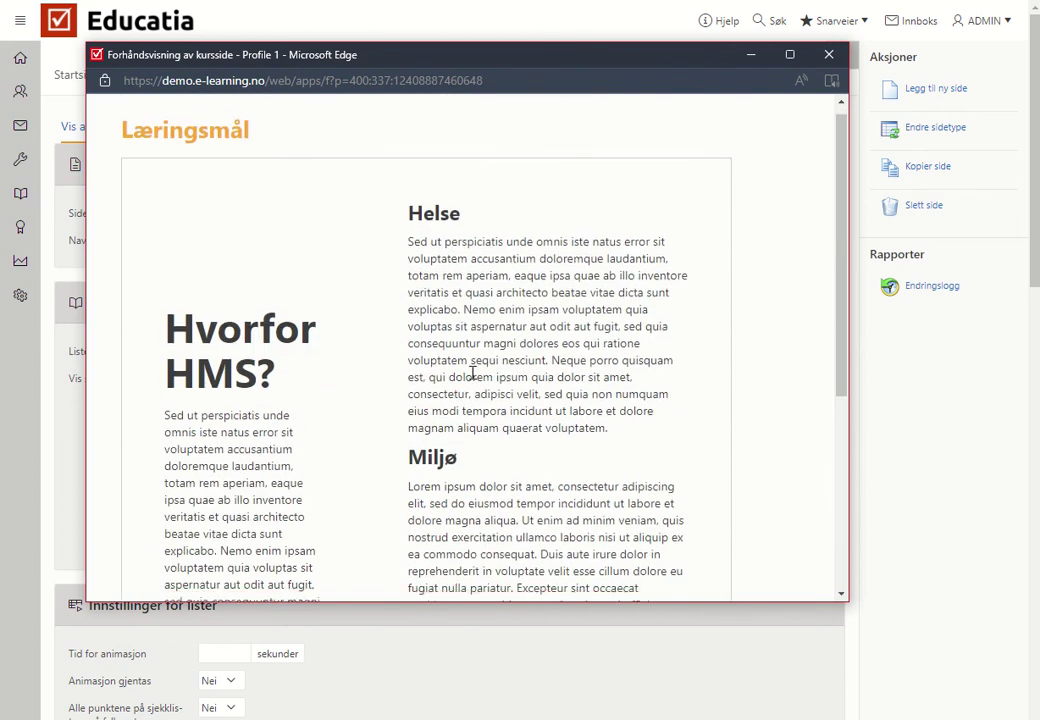
left_click(676, 36)
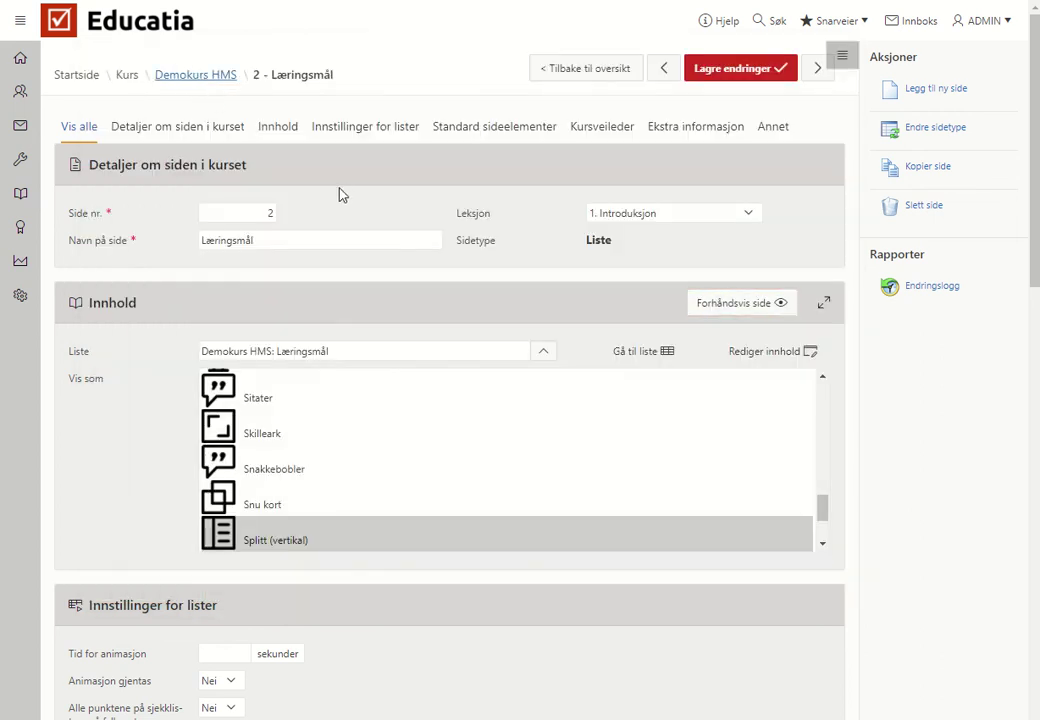
- Open quiz page 2.5 Hvorfor er HMS-arbeid viktig? - Test deg selv, examine how its questions and answers are written, and return to the course overview
scroll(676, 444, "down", 2)
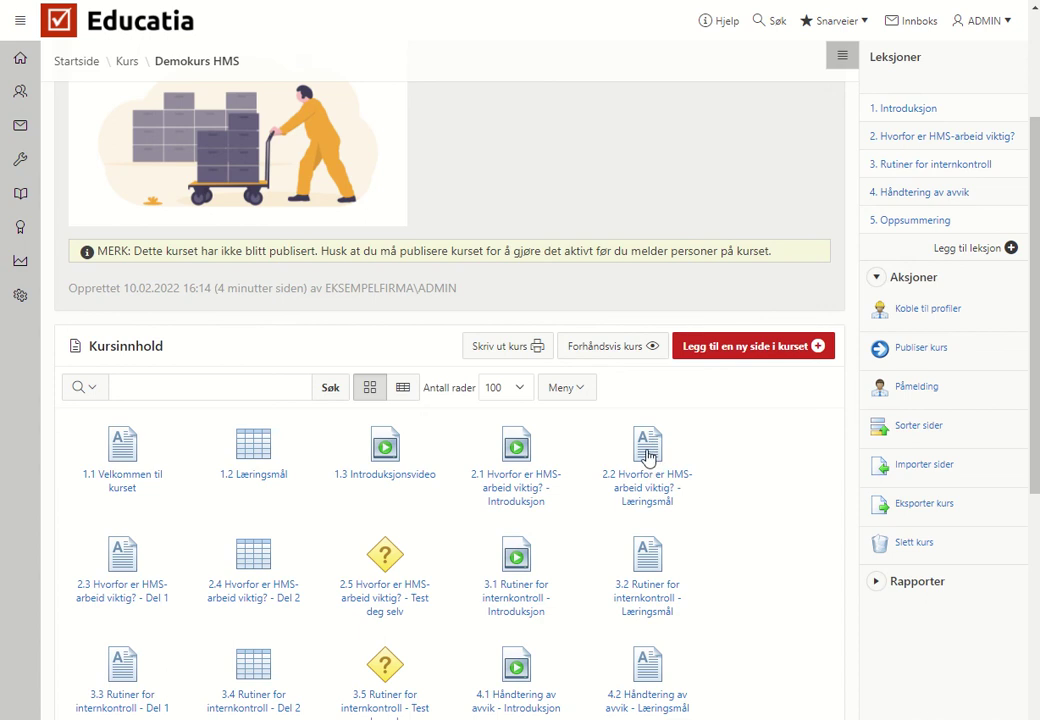
left_click(385, 555)
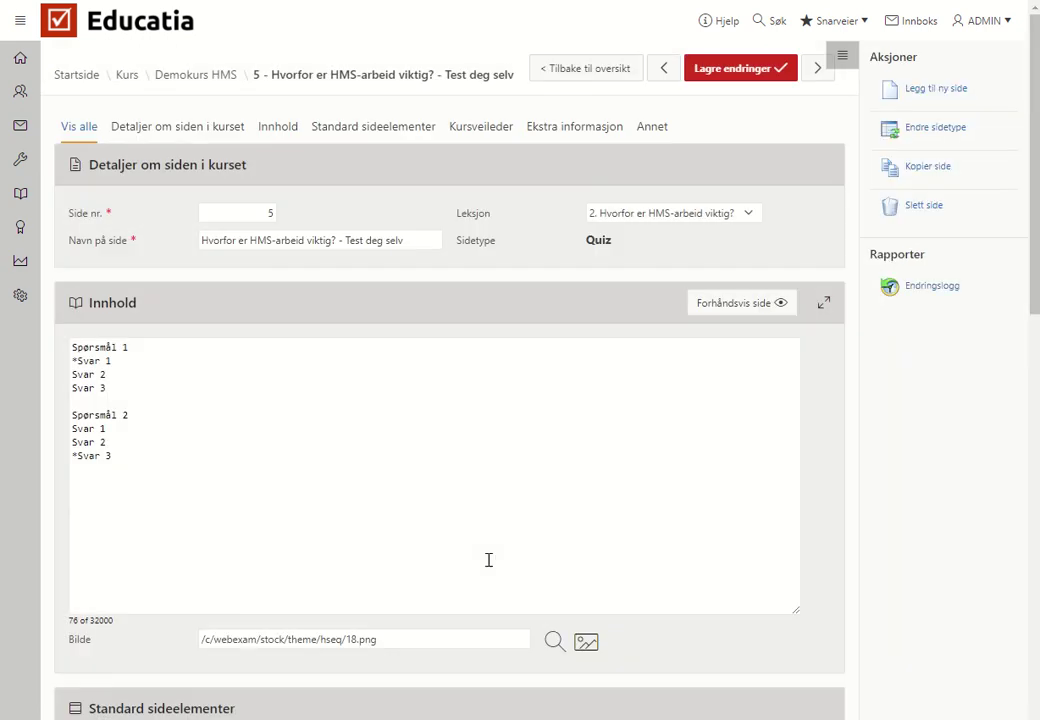
double_click(82, 346)
left_click_drag(70, 367, 135, 374)
left_click(134, 386)
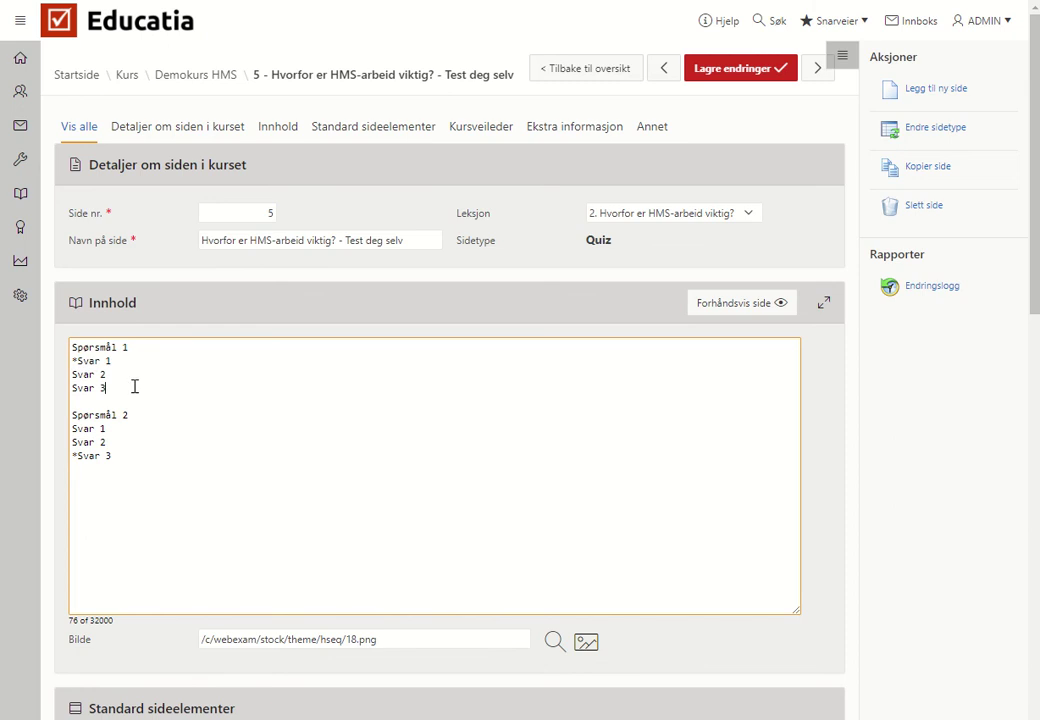
left_click(200, 79)
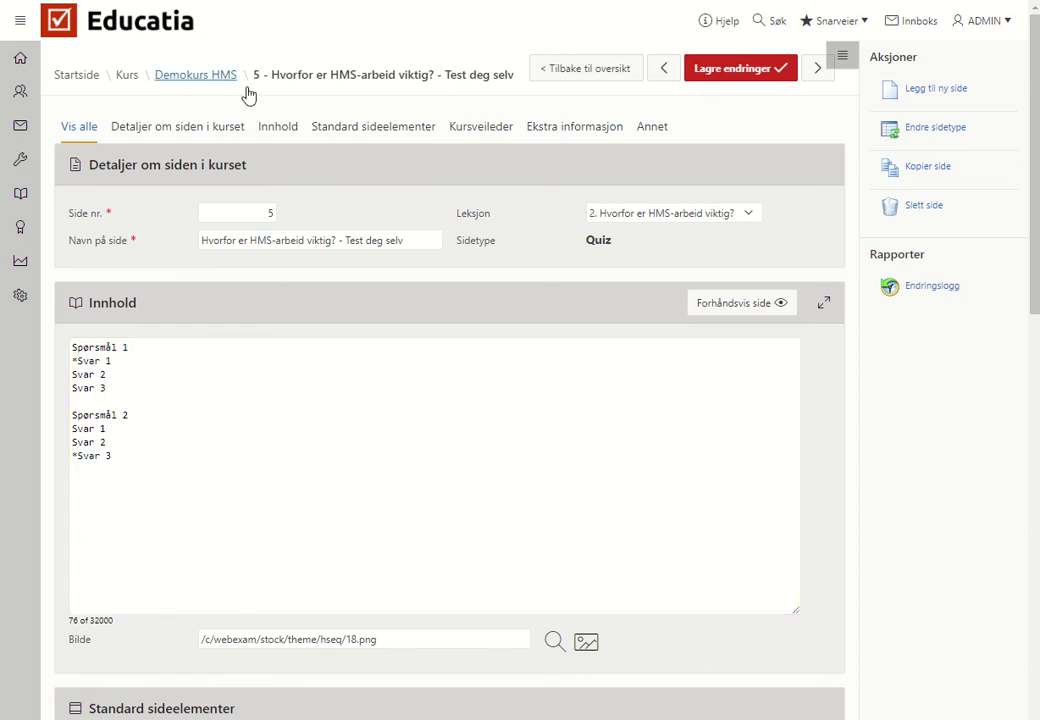
- Look through the Demokurs HMS overview, from the course details to all pages under Kursinnhold
scroll(1036, 160, "down", 2)
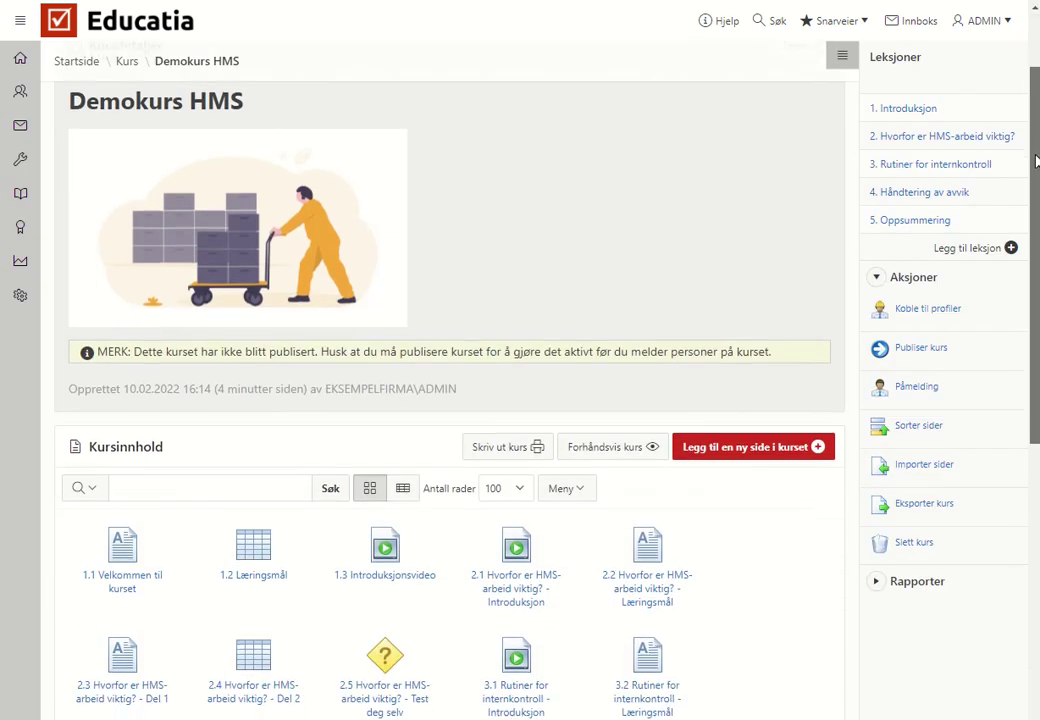
left_click_drag(1036, 160, 1036, 290)
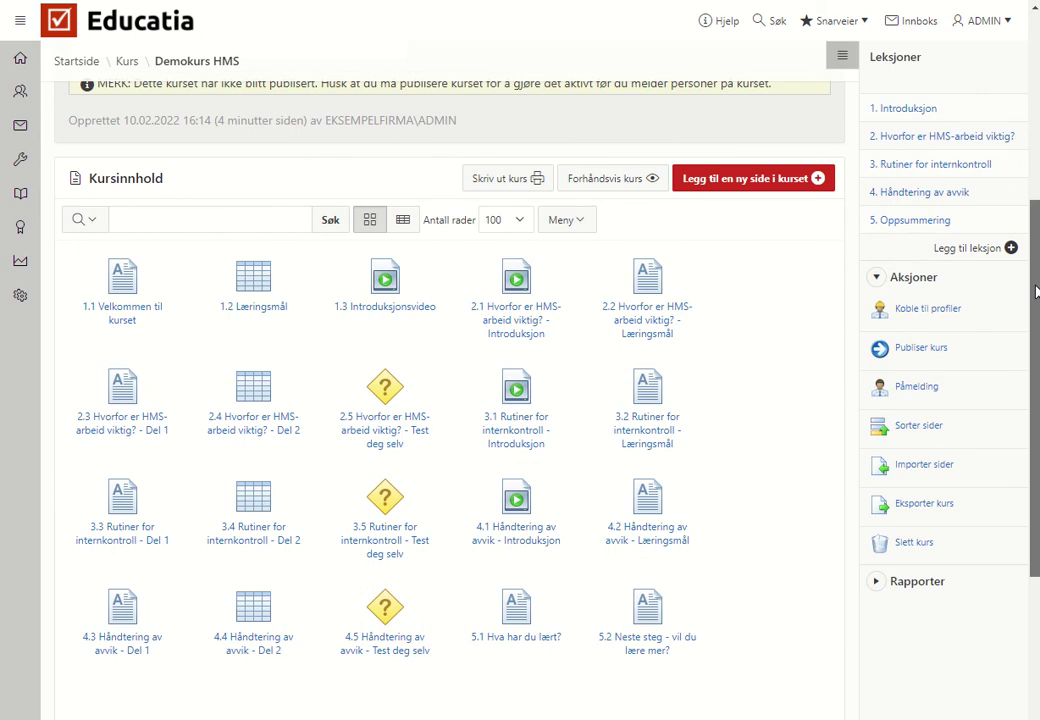
left_click_drag(1036, 290, 1036, 100)
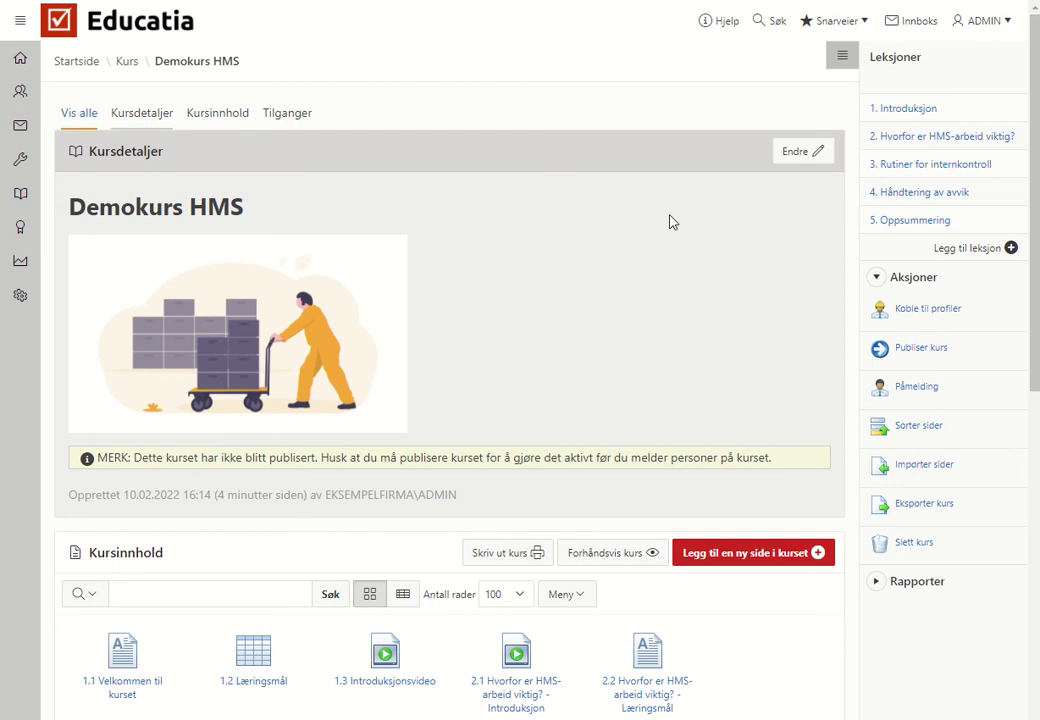
left_click_drag(1034, 133, 1028, 355)
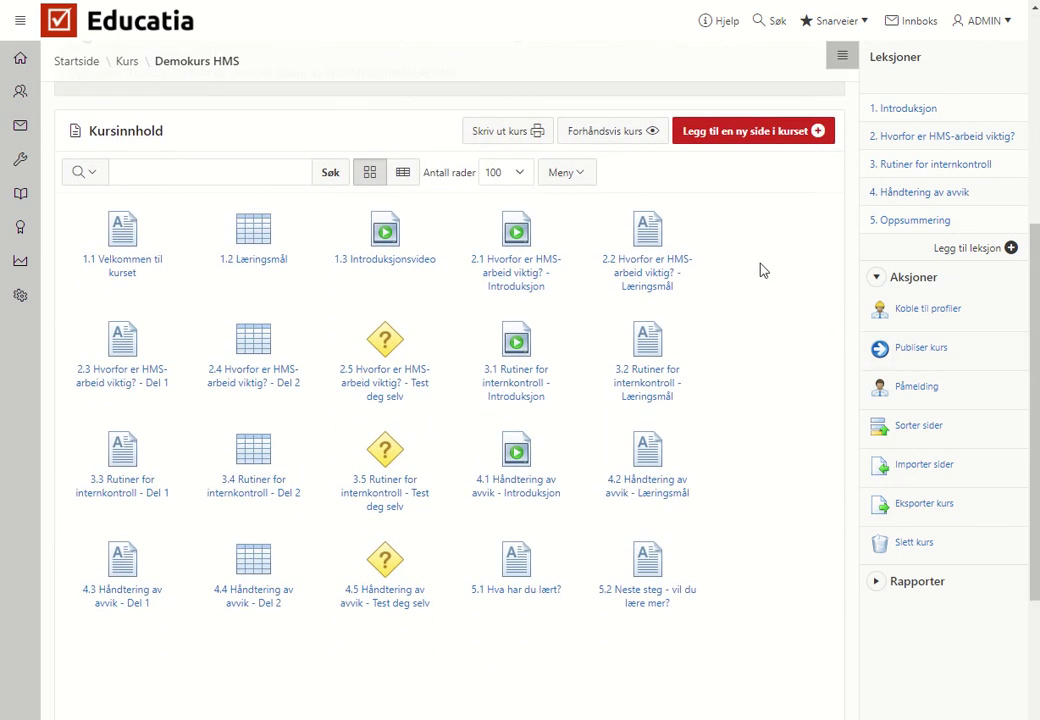